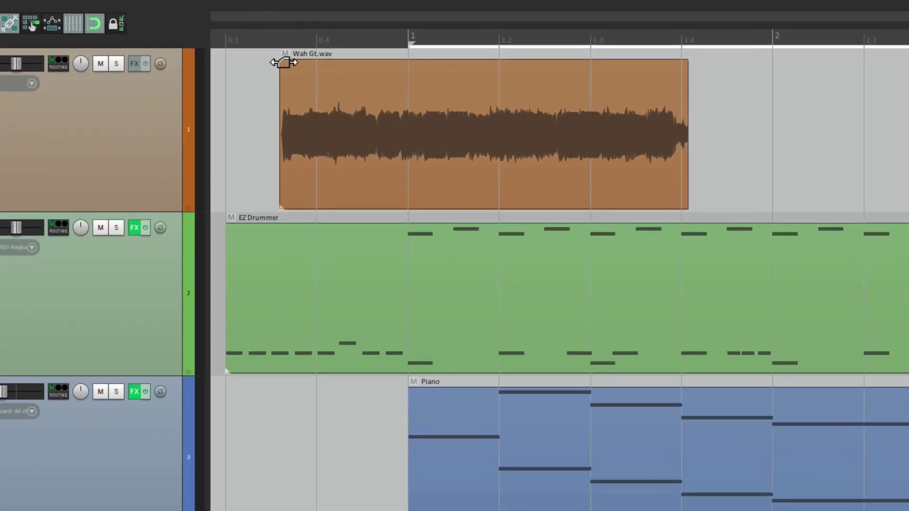
- Drag a fade-in onto the start of Wah Gt.wav and a fade-out onto its end
left_click_drag(284, 63, 396, 74)
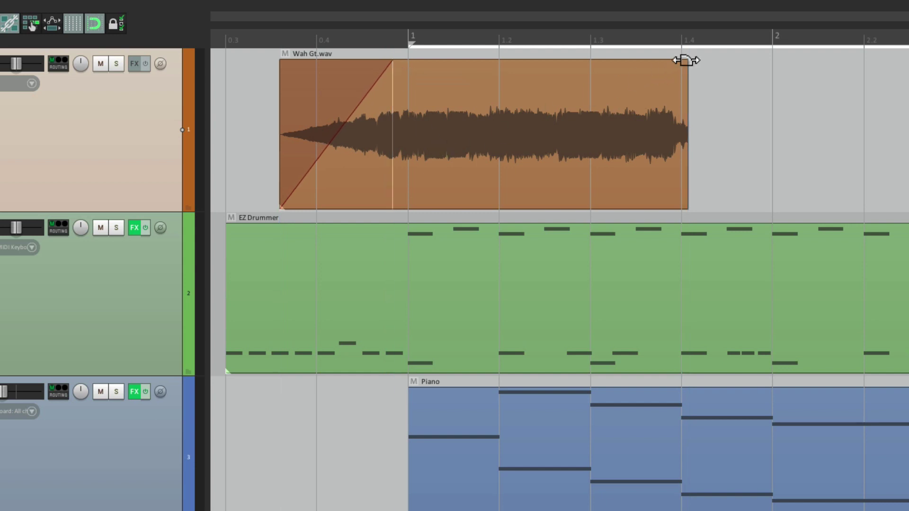
left_click_drag(685, 60, 539, 81)
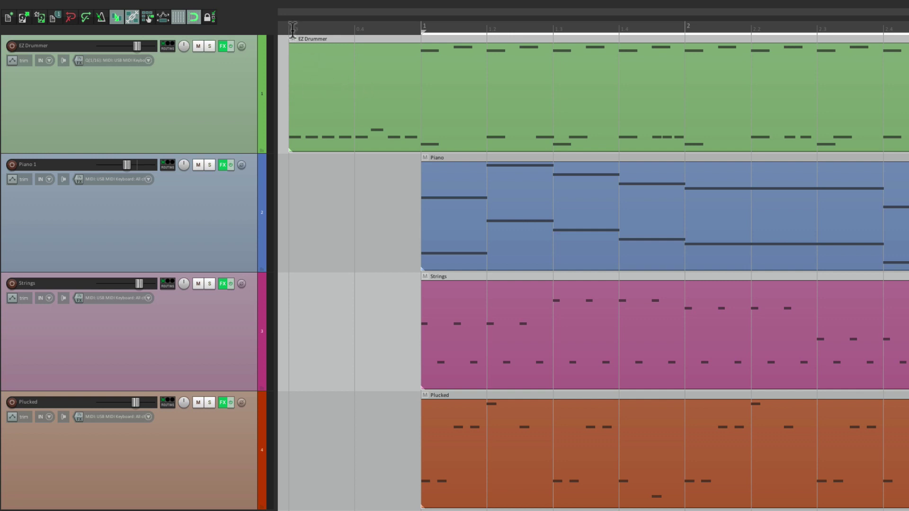
- Play the EZ Drummer, Piano, Strings and Plucked items from the project start, then stop
key("Home")
key("space")
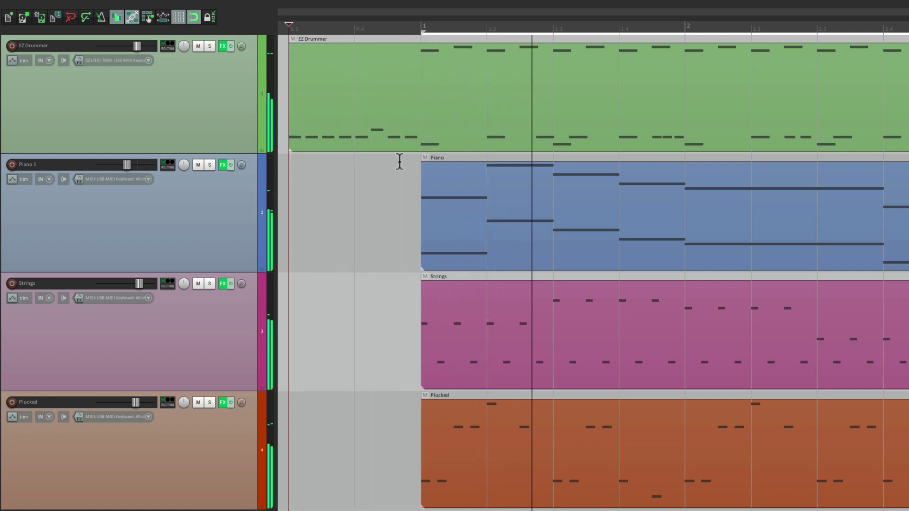
key("space")
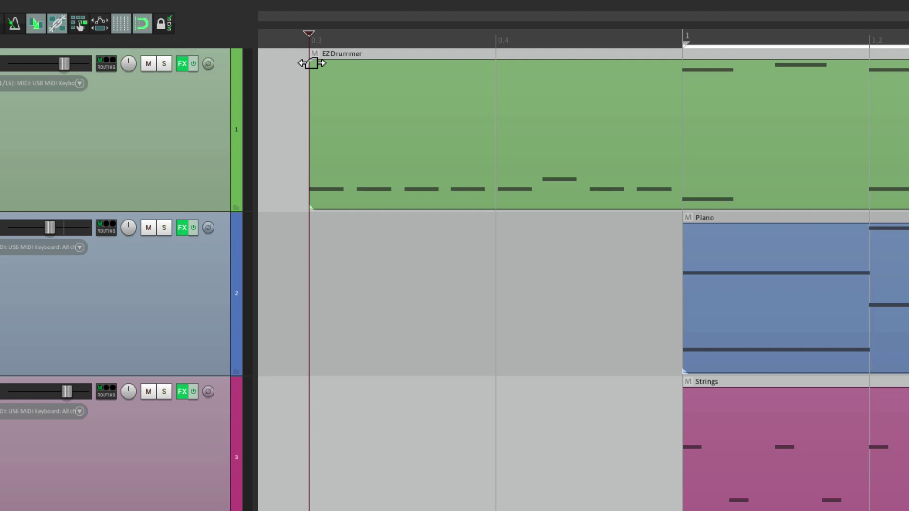
- Add a fade-in to the EZ Drummer item reaching just before bar 1, and audition it
left_click_drag(311, 63, 637, 68)
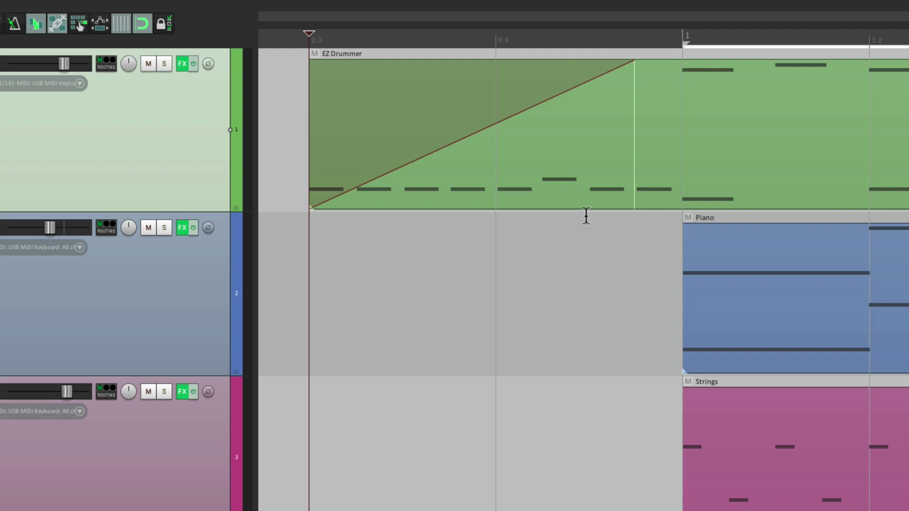
key("space")
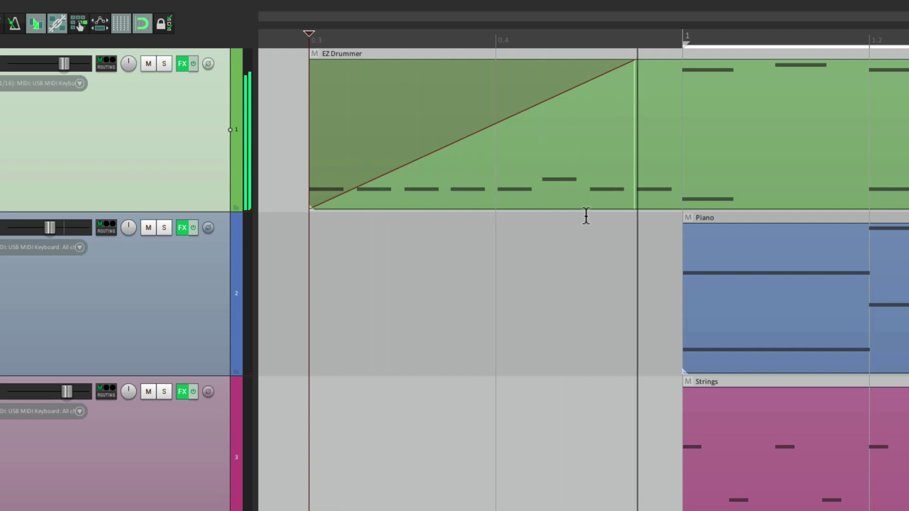
key("space")
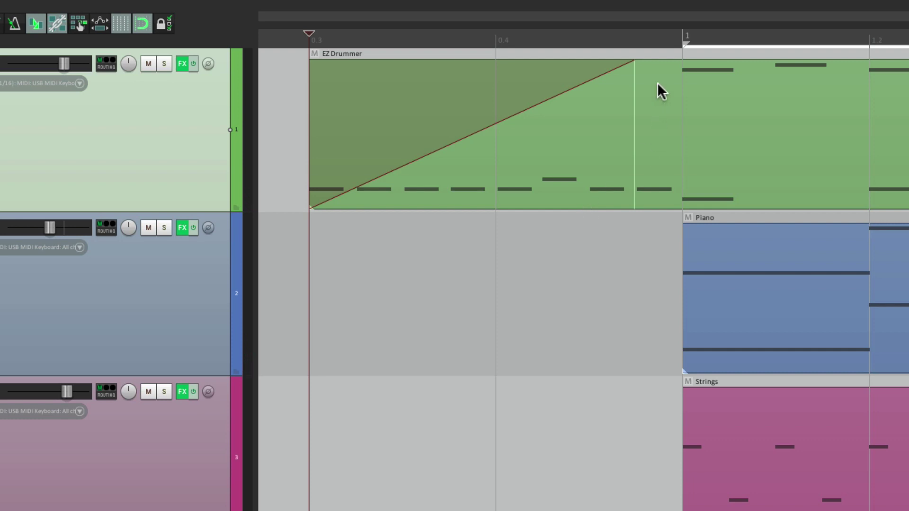
- Audition the curved and third fade-in shapes, then settle on the linear shape
right_click(632, 62)
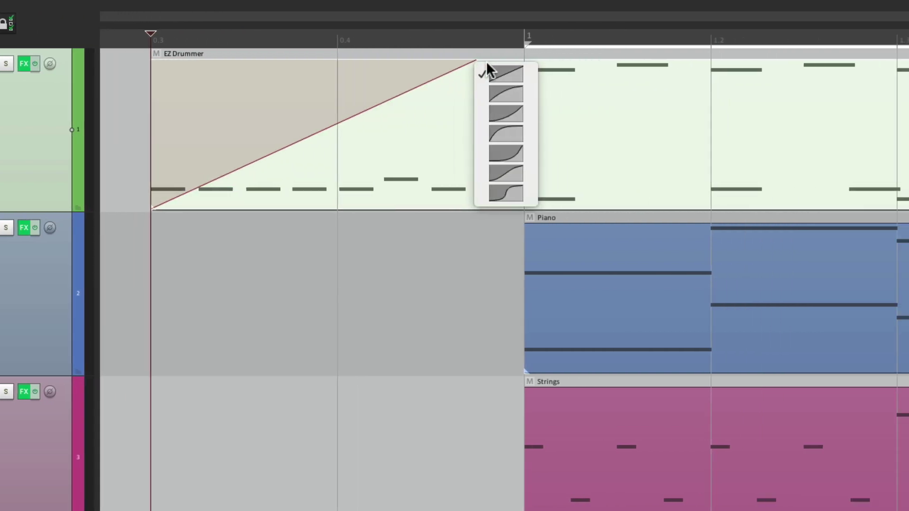
left_click(522, 88)
key("space")
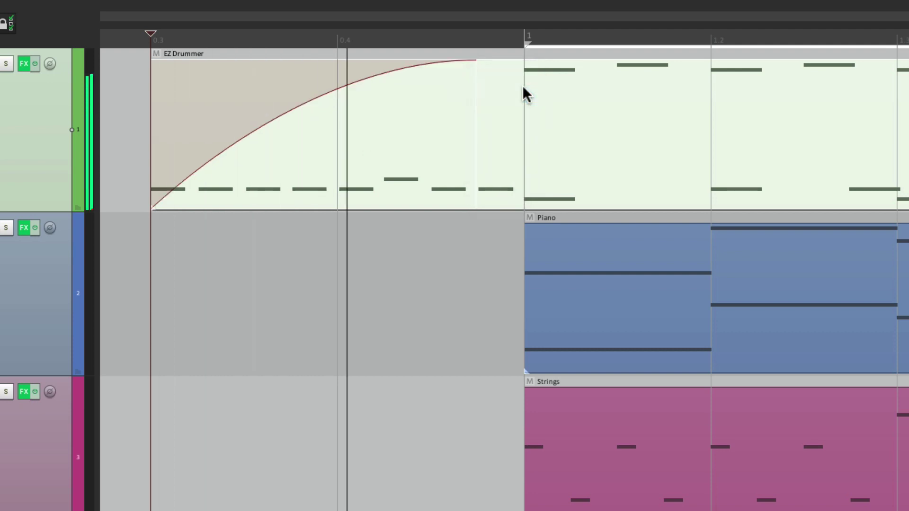
key("space")
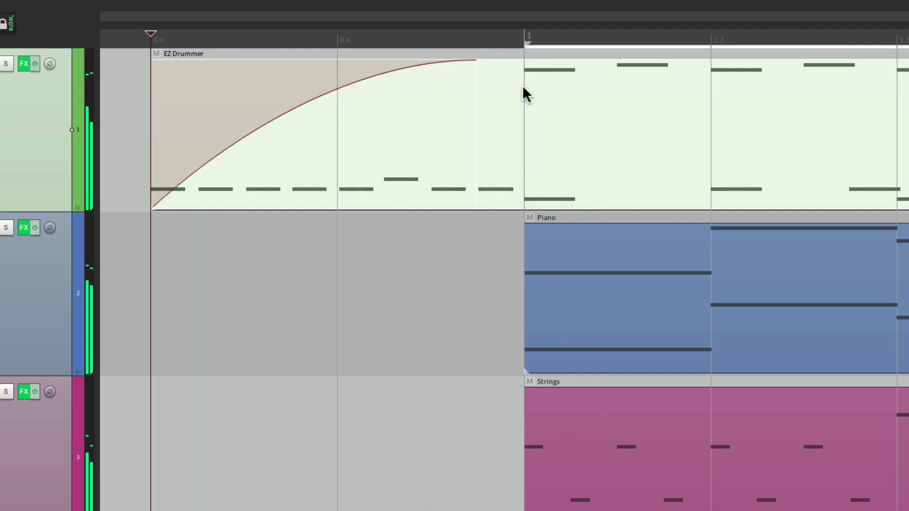
right_click(474, 64)
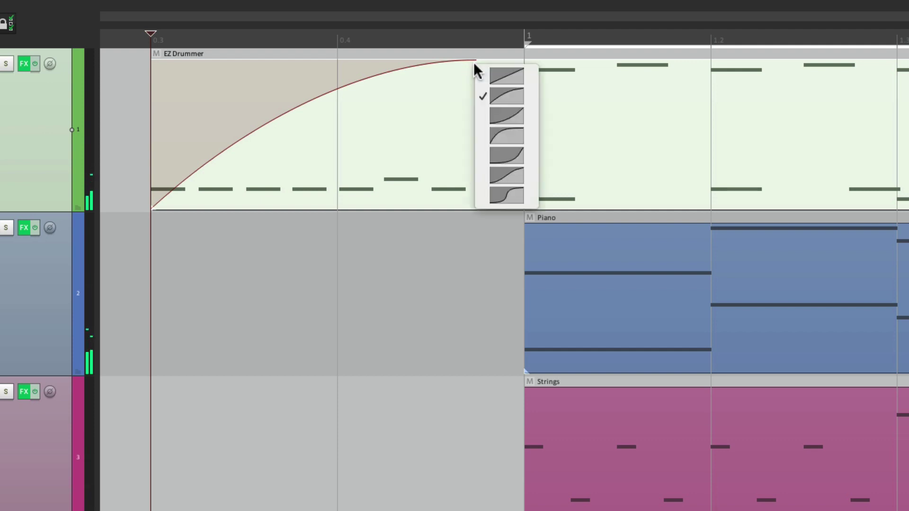
left_click(481, 115)
key("space")
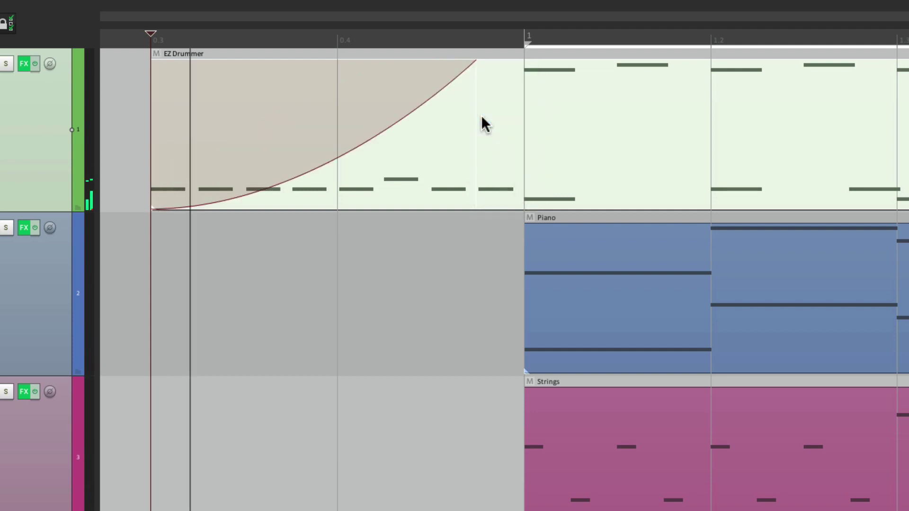
right_click(476, 70)
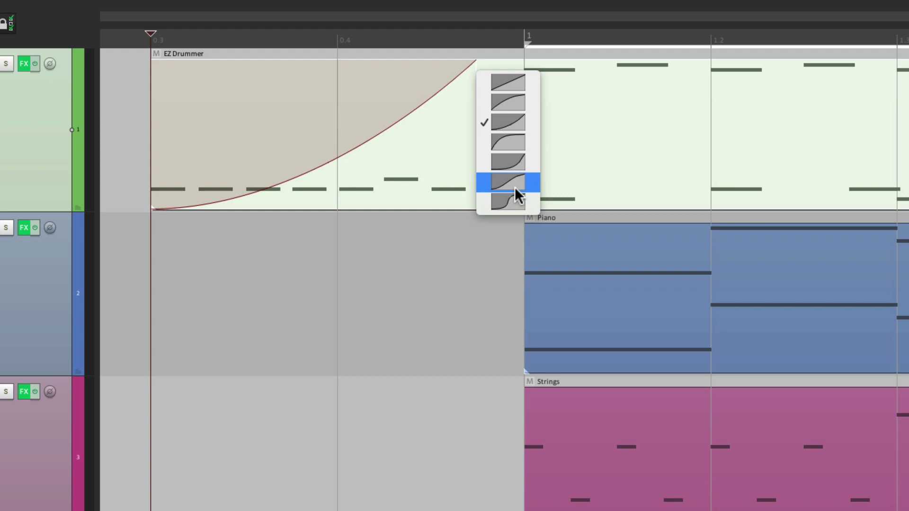
left_click(525, 87)
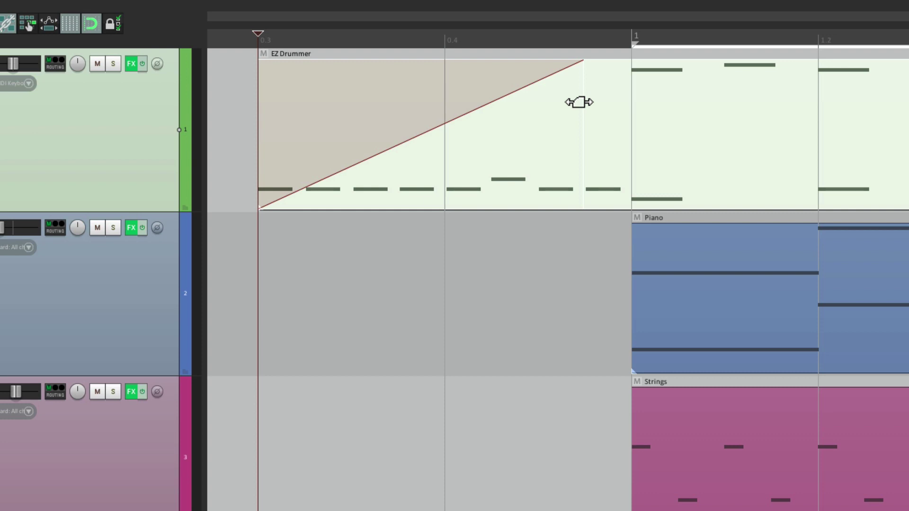
- Drag the EZ Drummer fade-in back to zero and check its note velocities in the MIDI editor
key("space")
left_click_drag(580, 130, 239, 155)
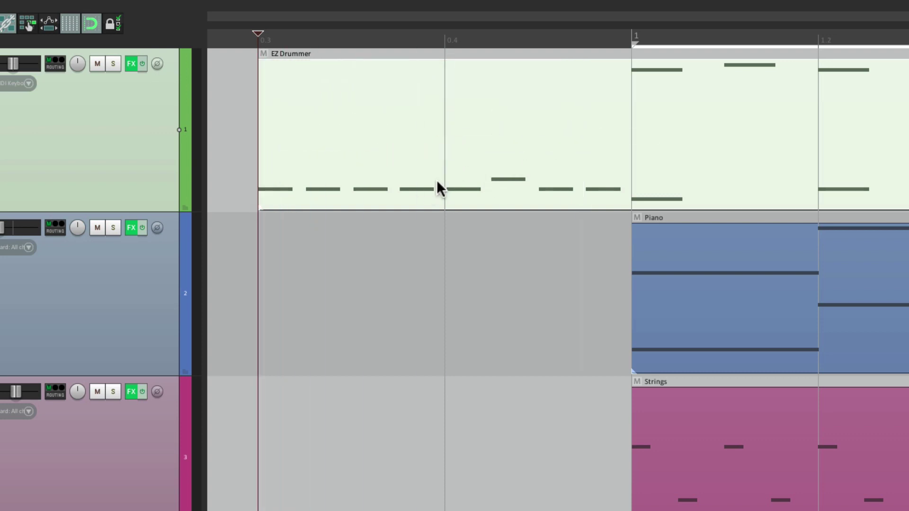
double_click(462, 138)
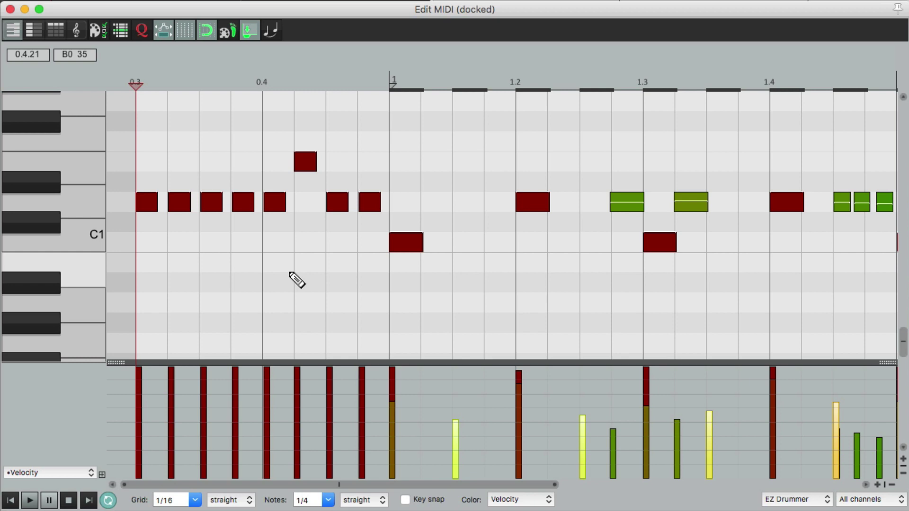
key("space")
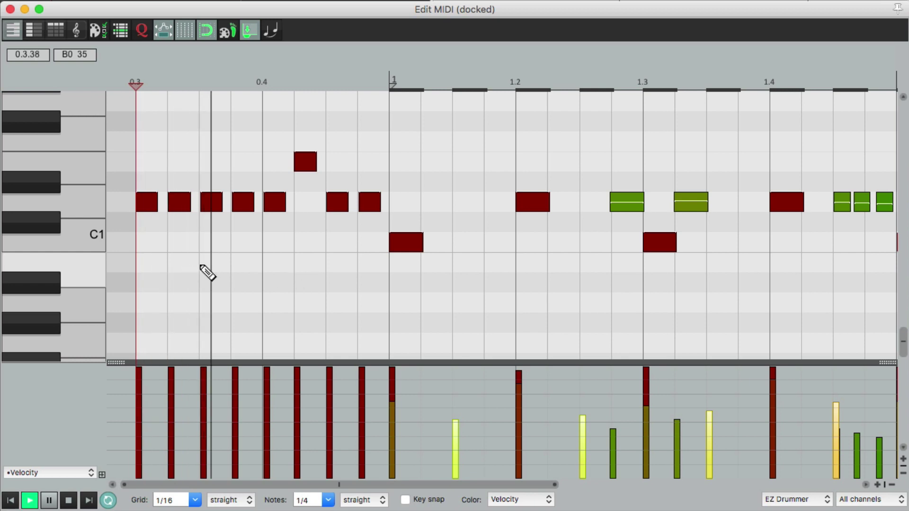
key("space")
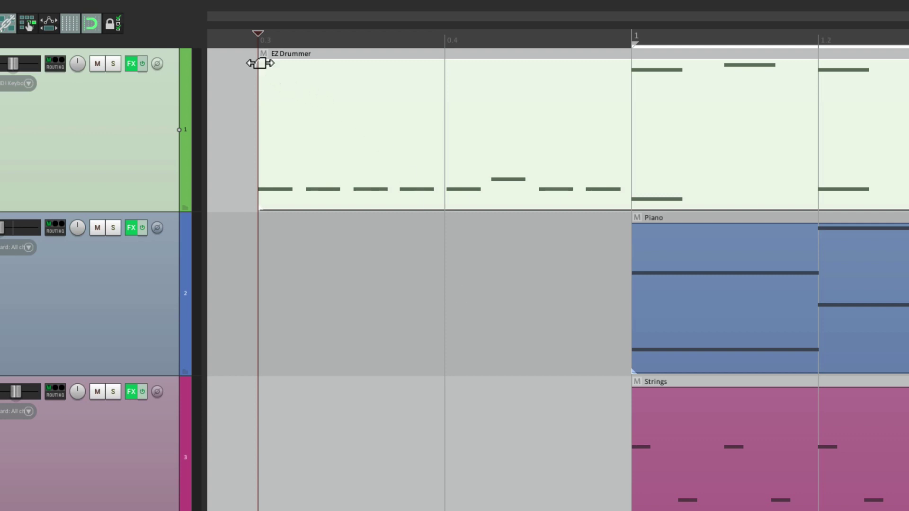
- Re-add the drum fade-in, Ctrl+Alt-drag to render EZ Drummer render 004.mid, and open it
left_click_drag(260, 63, 578, 66)
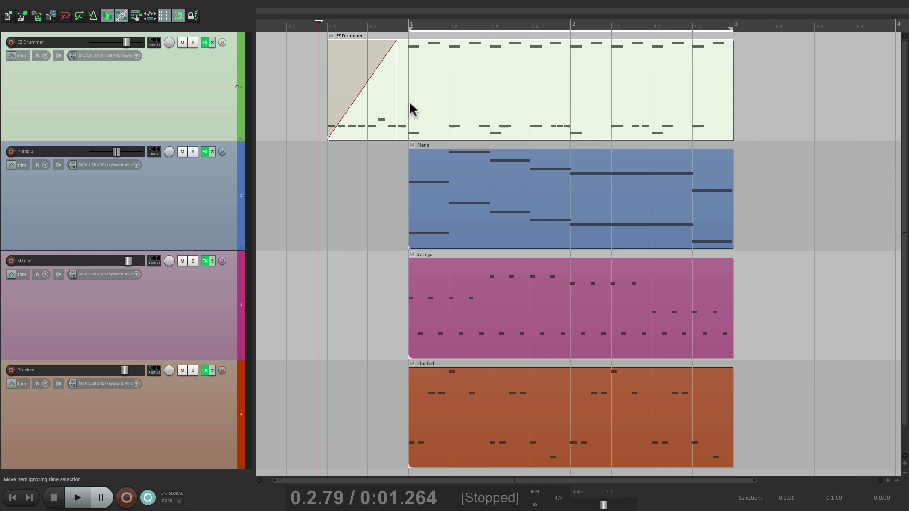
key("ctrl+alt")
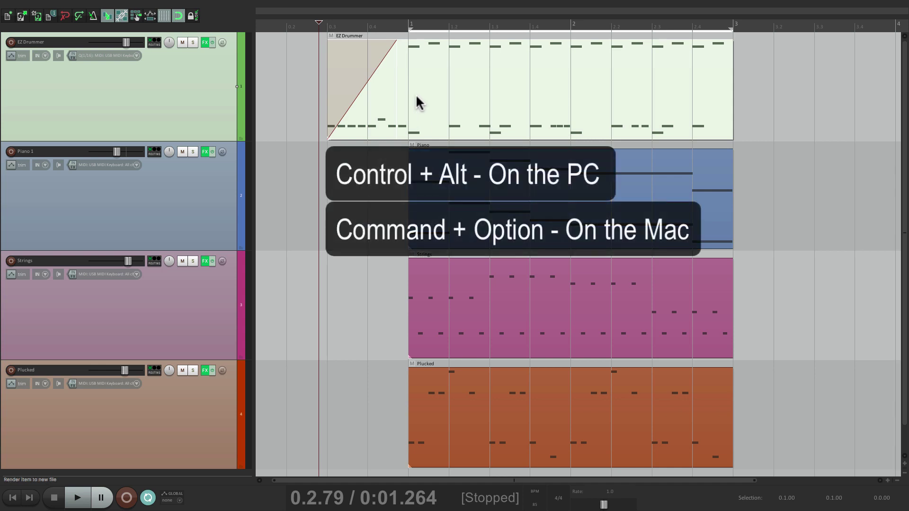
left_click_drag(416, 100, 787, 91)
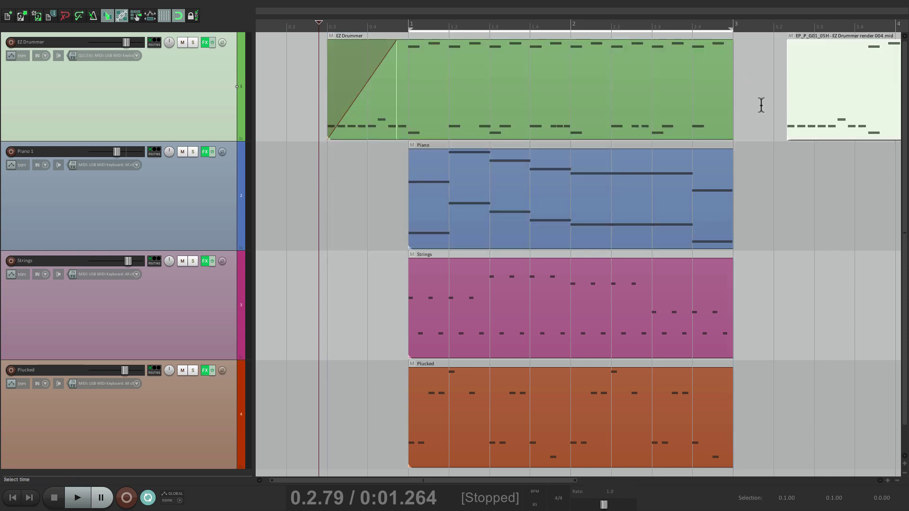
scroll(710, 95, "right", 3)
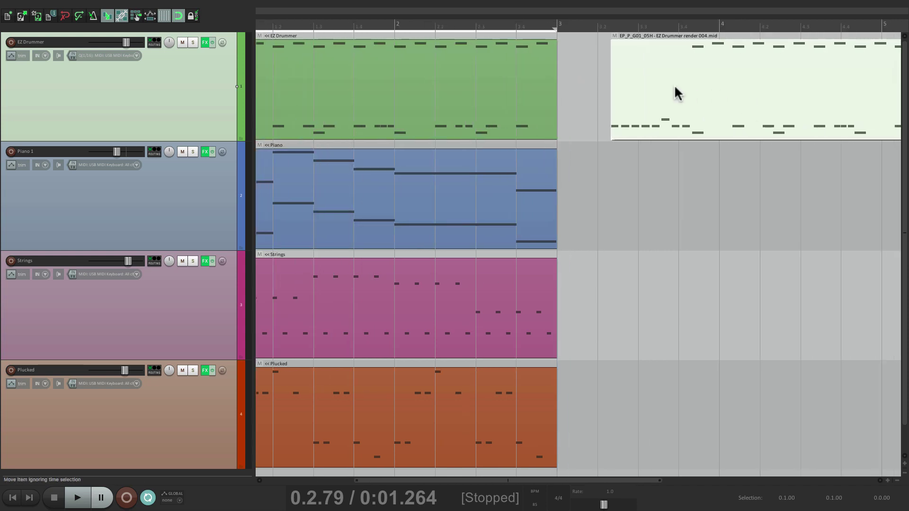
double_click(649, 85)
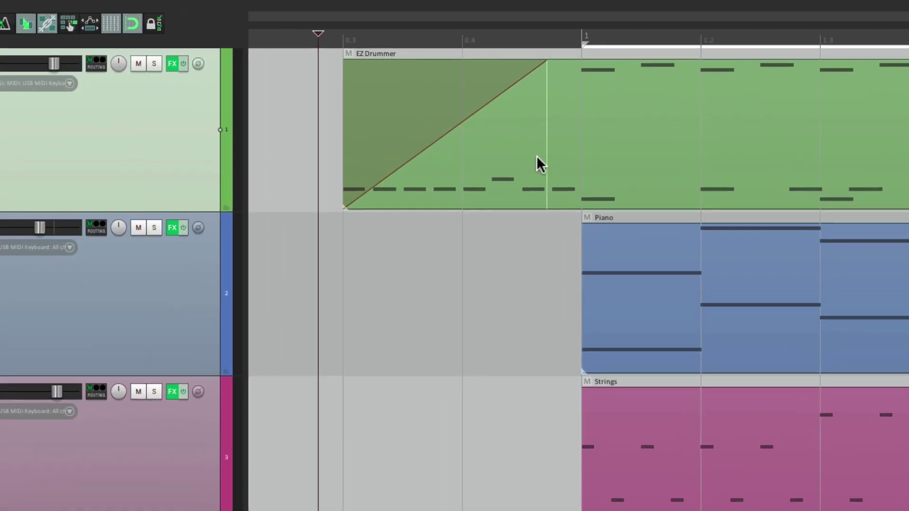
- Remove the drum fade-in and draw a volume envelope rising from silence at the item start to bar 1
left_click_drag(538, 156, 317, 240)
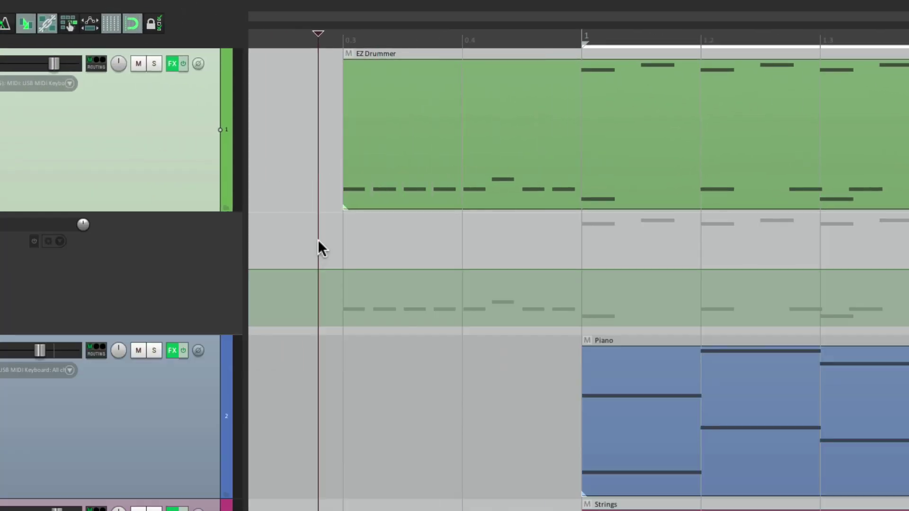
left_click(339, 268)
left_click(580, 267)
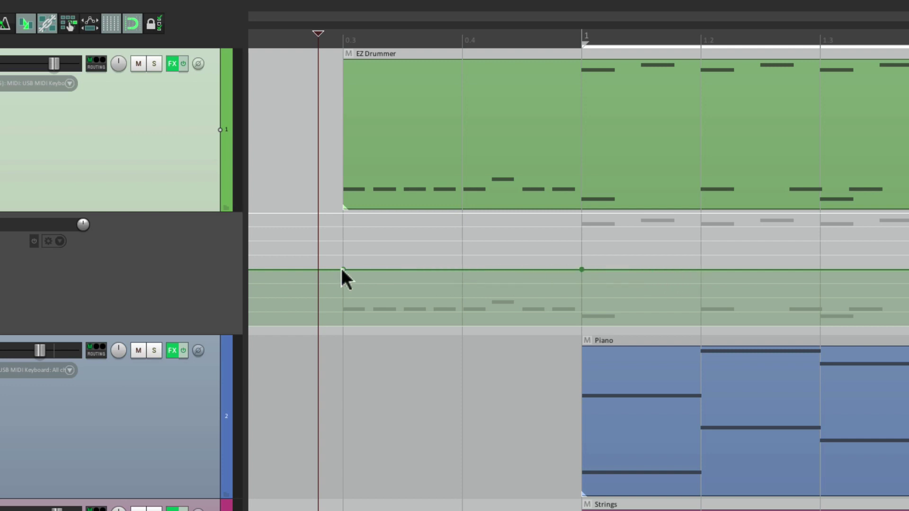
left_click_drag(342, 268, 342, 342)
- Audition the volume ramp twice, then hide the envelope lane with V
key("space")
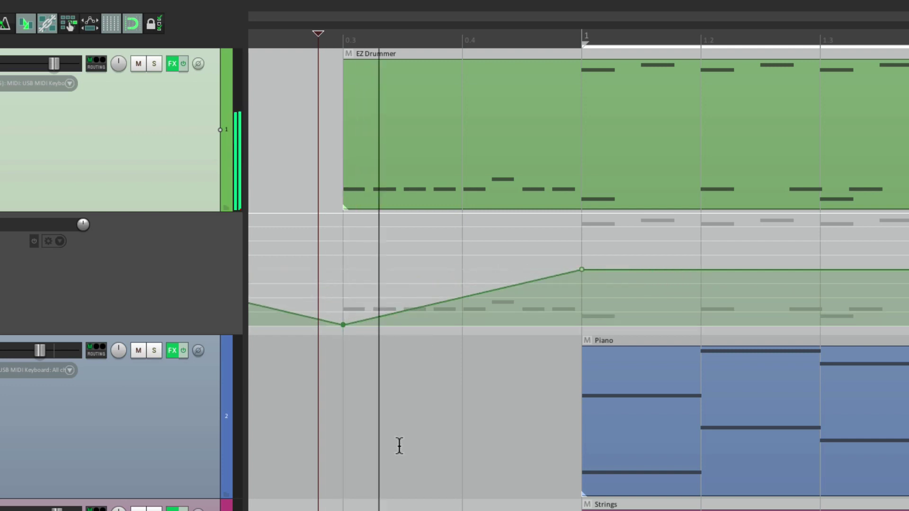
key("space")
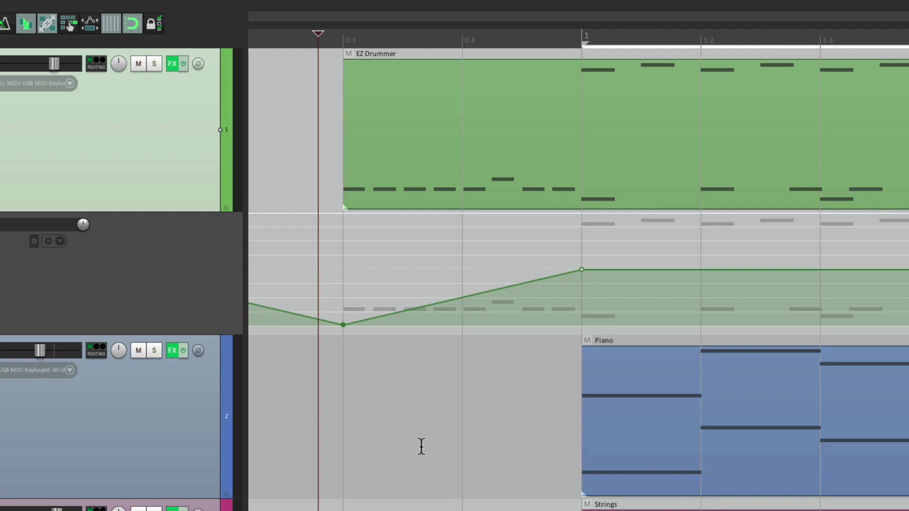
key("space")
key("space")
key("v")
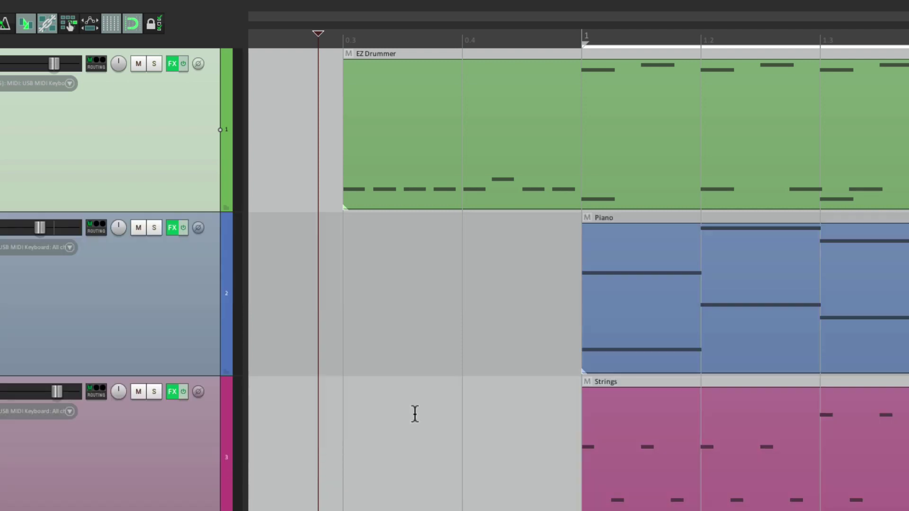
left_click_drag(347, 68, 548, 66)
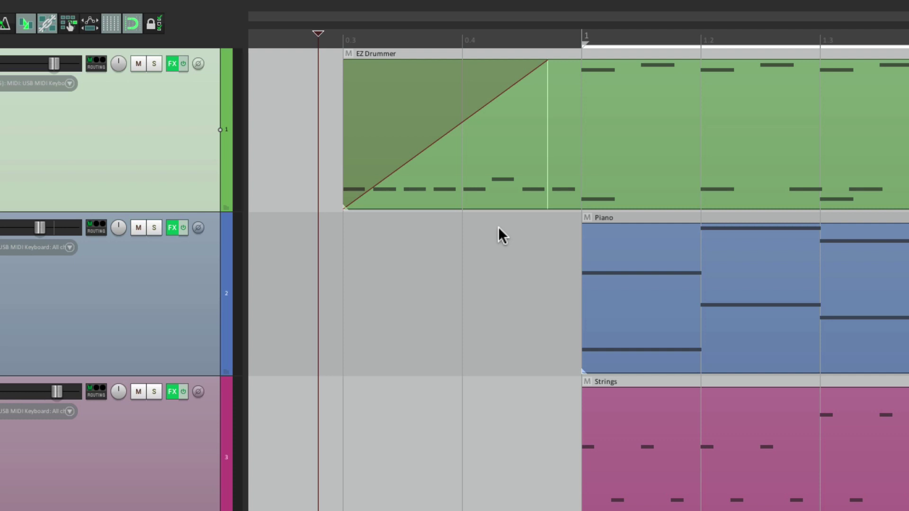
key("space")
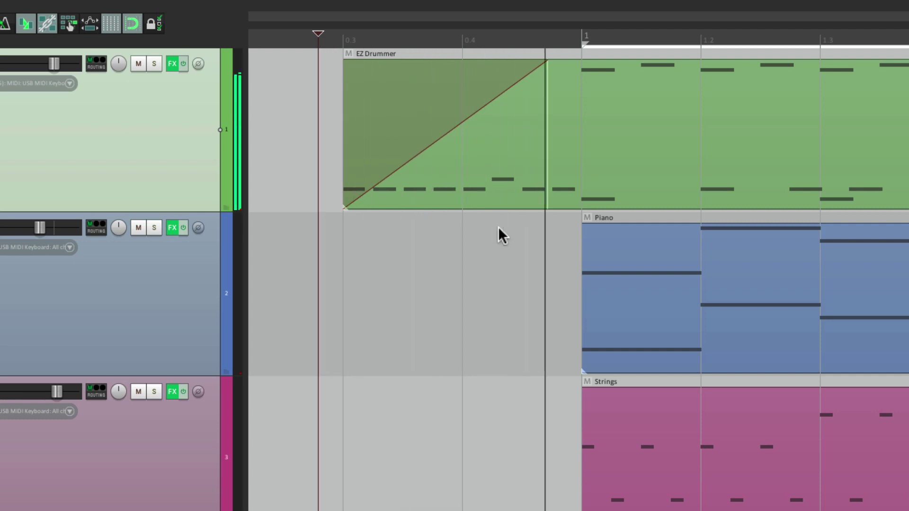
key("space")
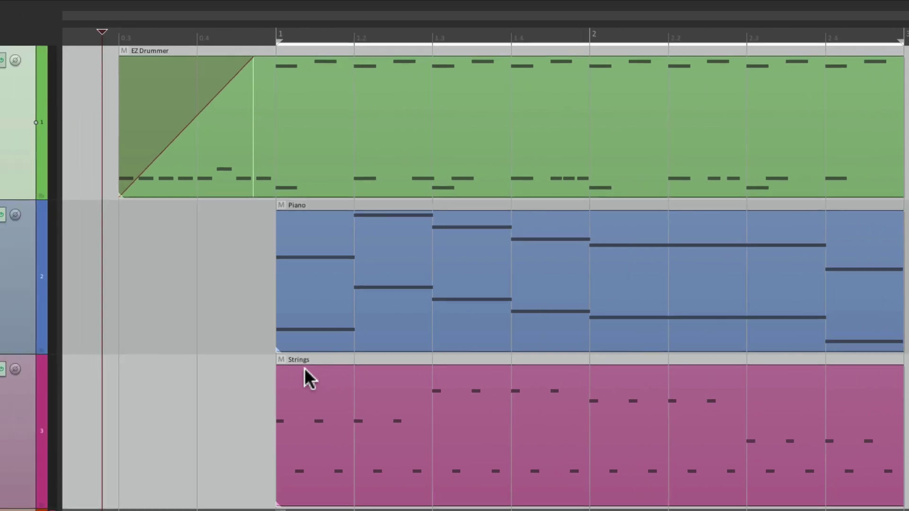
- Give the Strings item a long fade-in from bar 1 and a fade-out ending at bar 3
key("space")
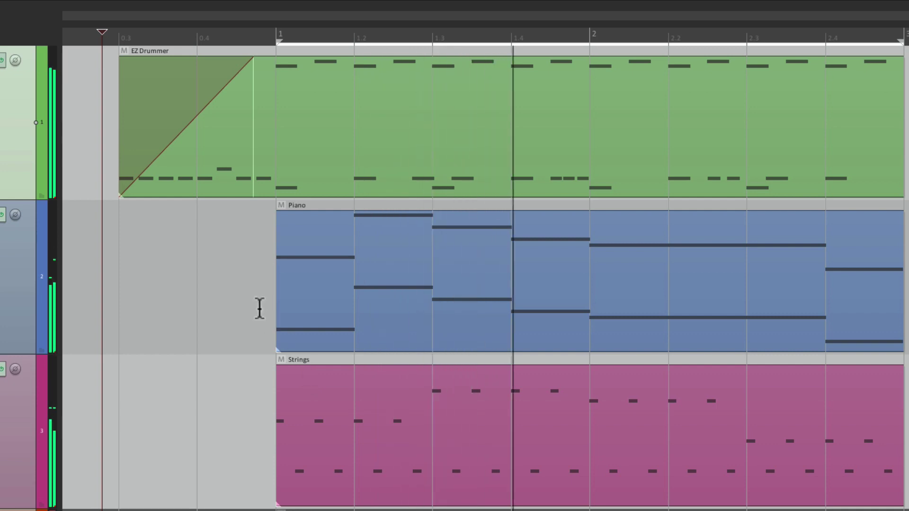
scroll(259, 309, "right", 3)
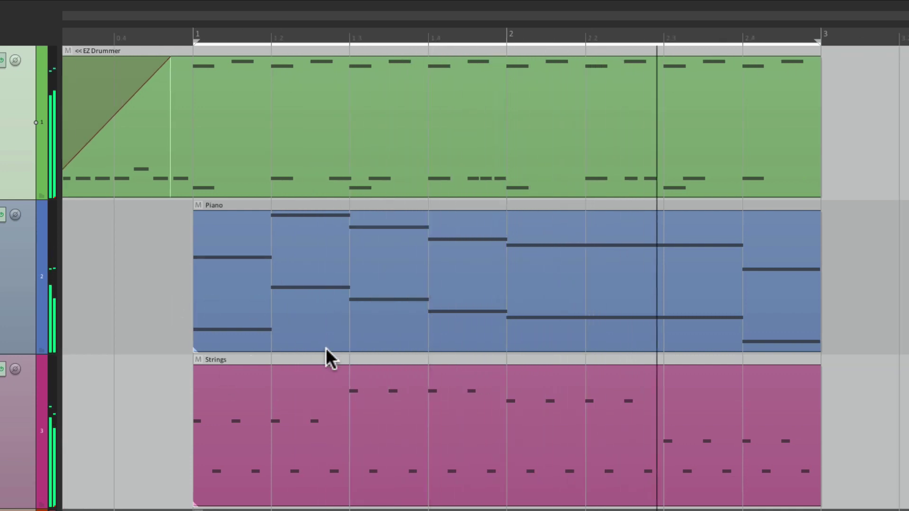
left_click_drag(200, 370, 420, 380)
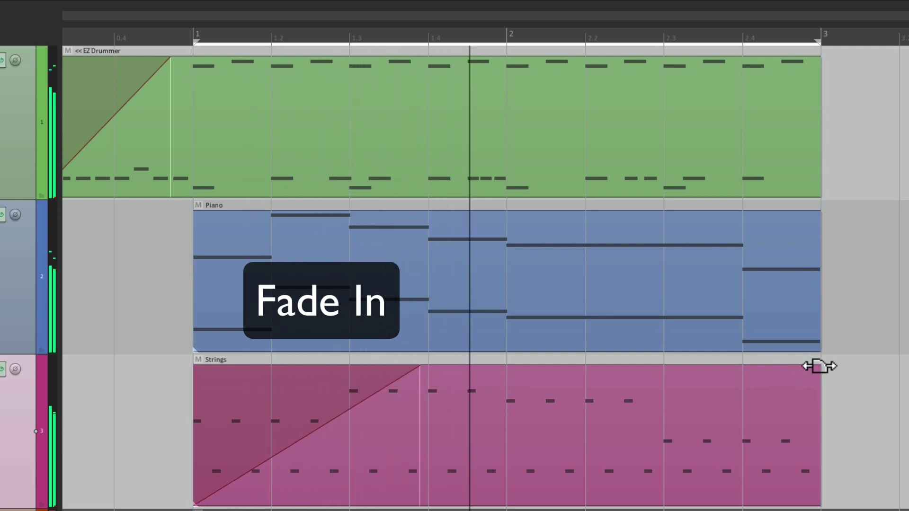
left_click_drag(819, 366, 575, 415)
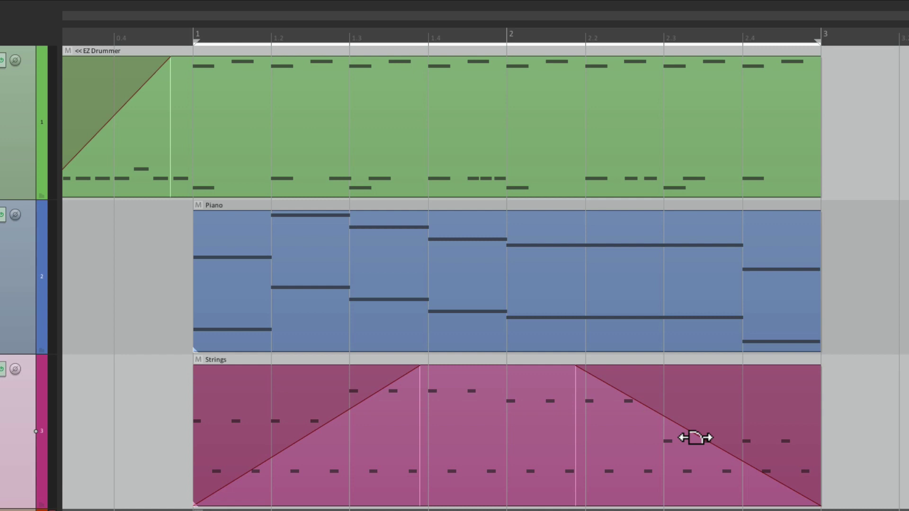
- Undo the Strings fades and split the item at bar 2
key("ctrl+z")
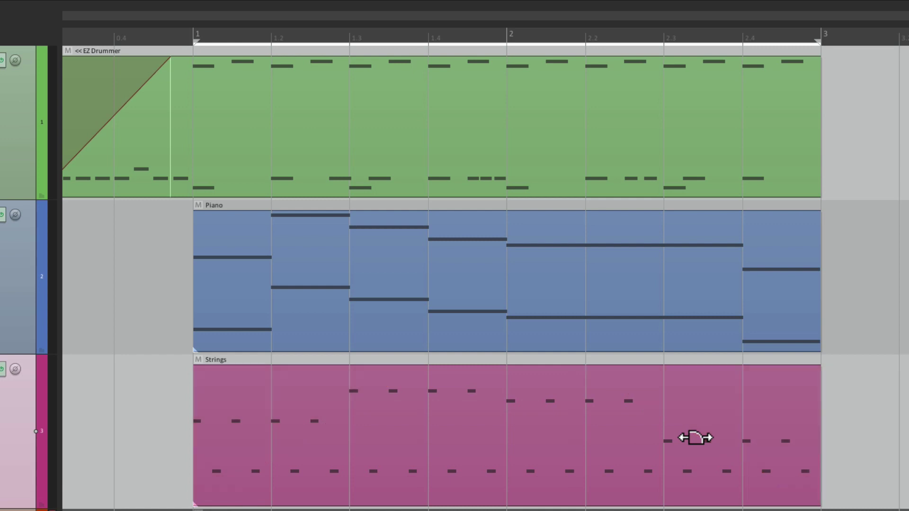
left_click(505, 472)
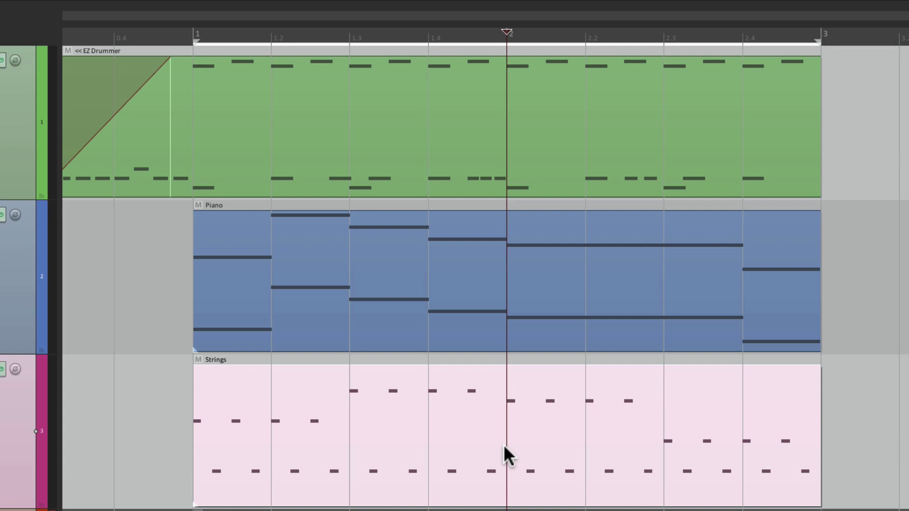
key("ctrl+e")
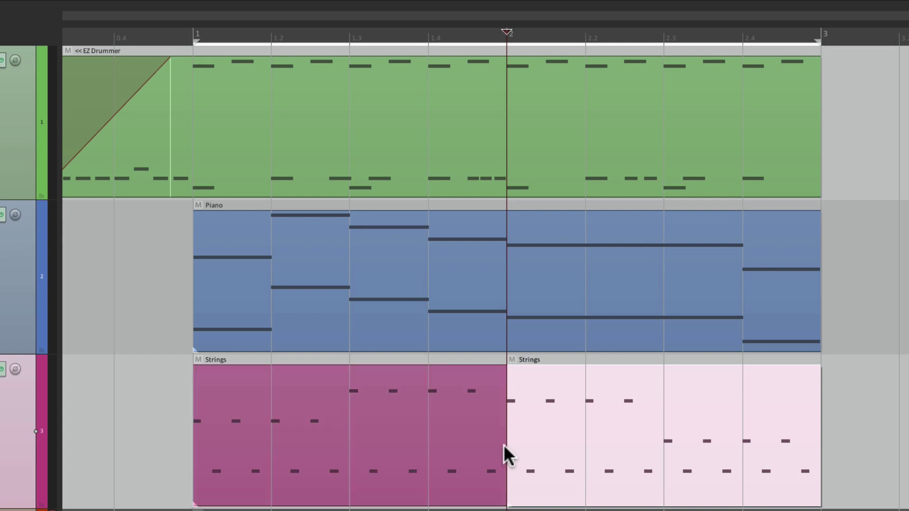
- Add a fade-in and a fade-out to each Strings half, playing back to hear them
left_click_drag(511, 367, 658, 366)
left_click_drag(198, 369, 348, 369)
key("space")
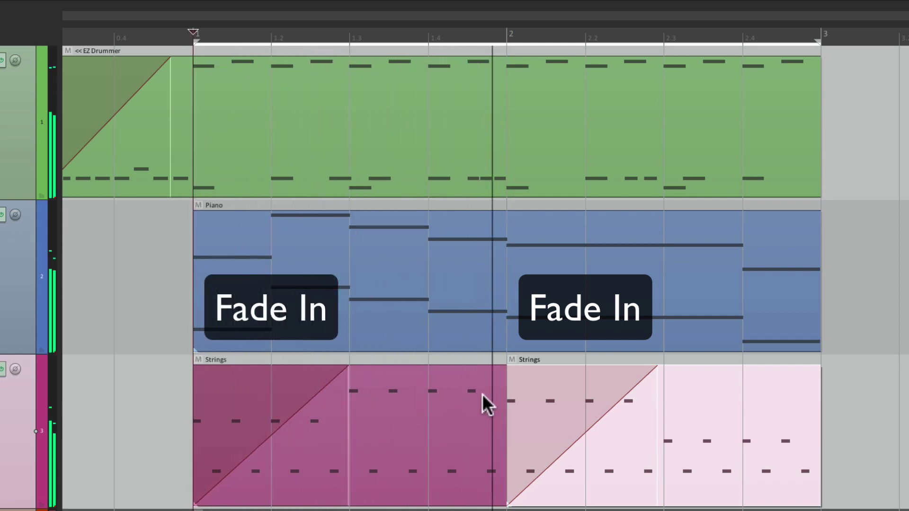
left_click_drag(503, 369, 425, 405)
left_click_drag(821, 369, 698, 412)
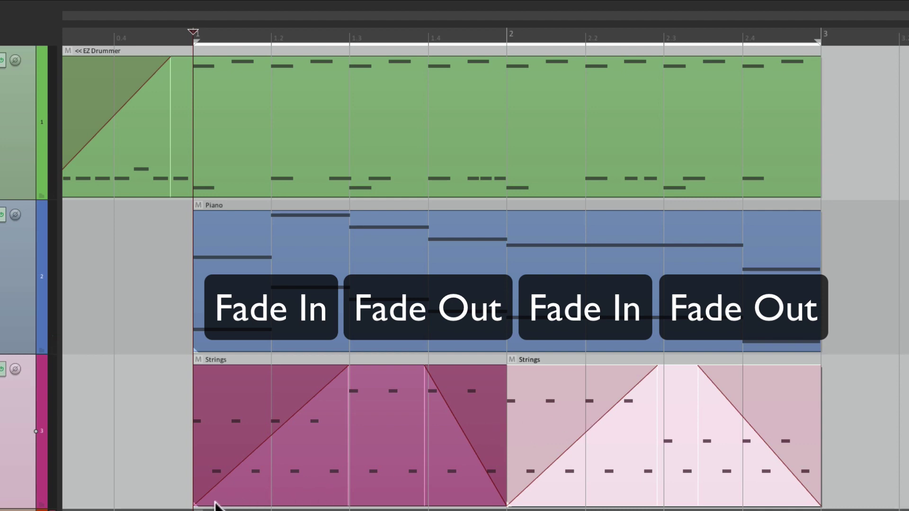
- Switch the first Strings fade-in to the second curve shape and turn off Loop item source
right_click(331, 381)
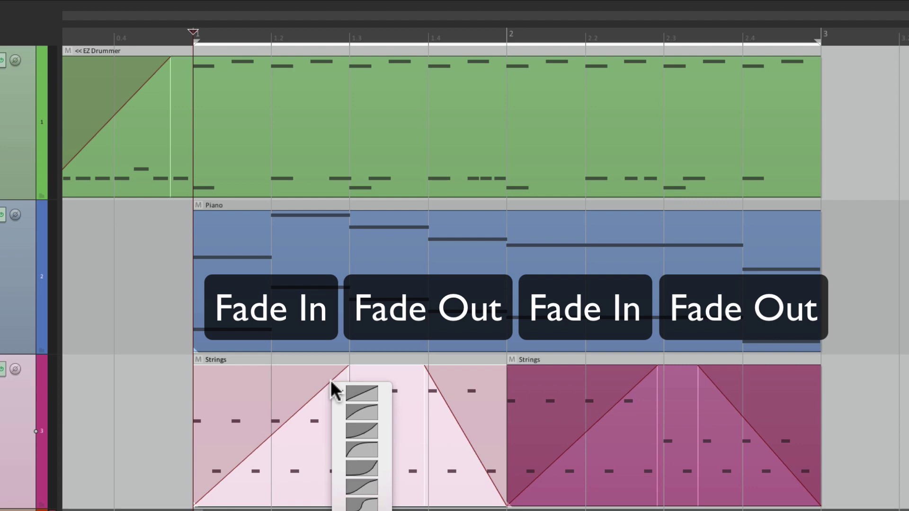
left_click(334, 411)
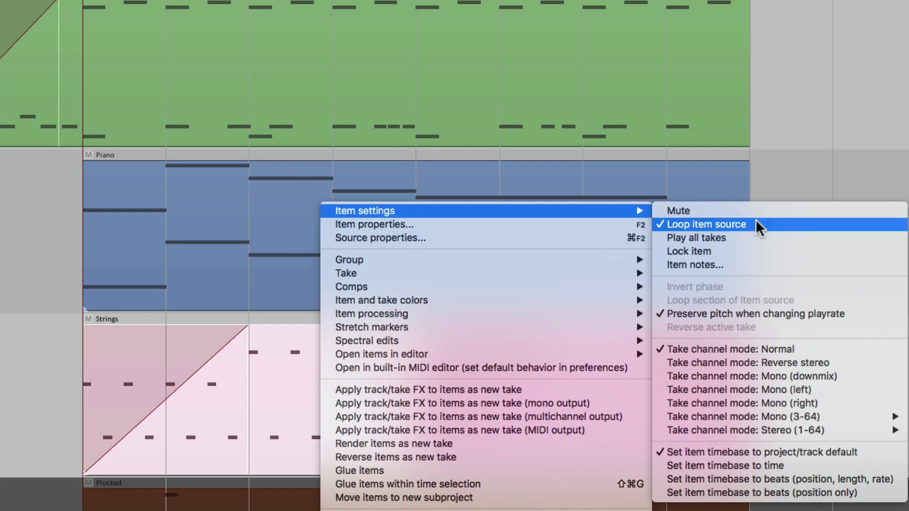
left_click(757, 223)
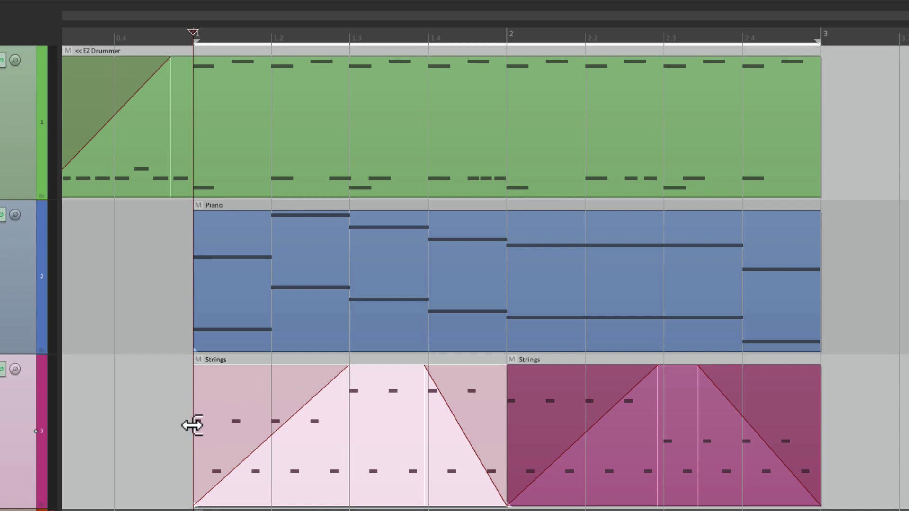
- Extend the first Strings item's start to 0.4 before bar 1, trying 0.3 before returning to 0.4
left_click_drag(191, 425, 186, 442)
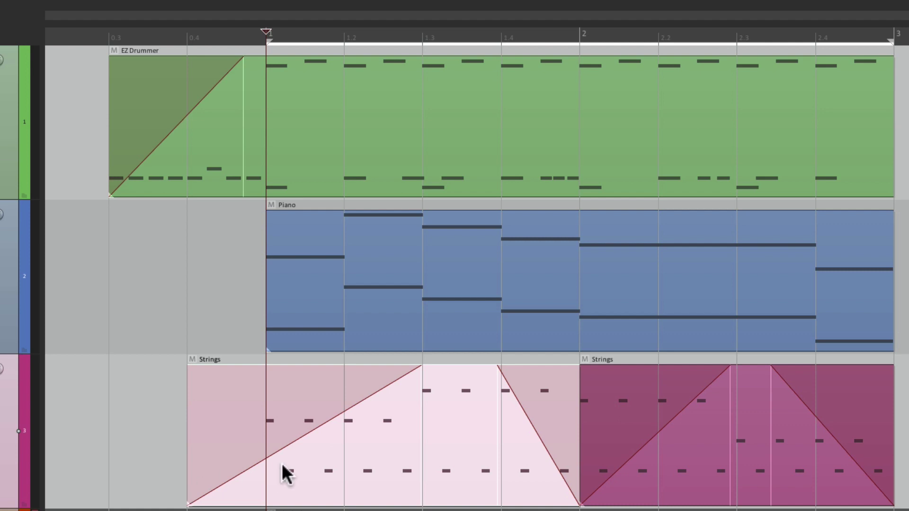
key("space")
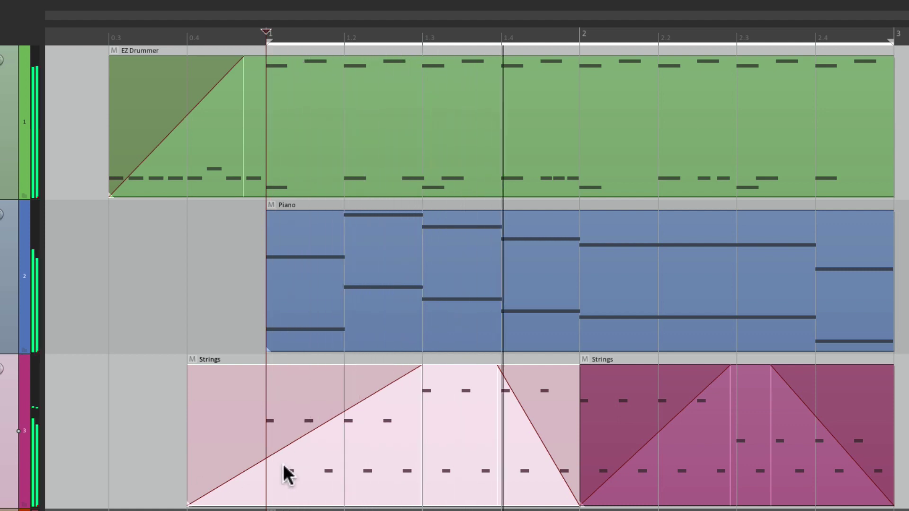
key("space")
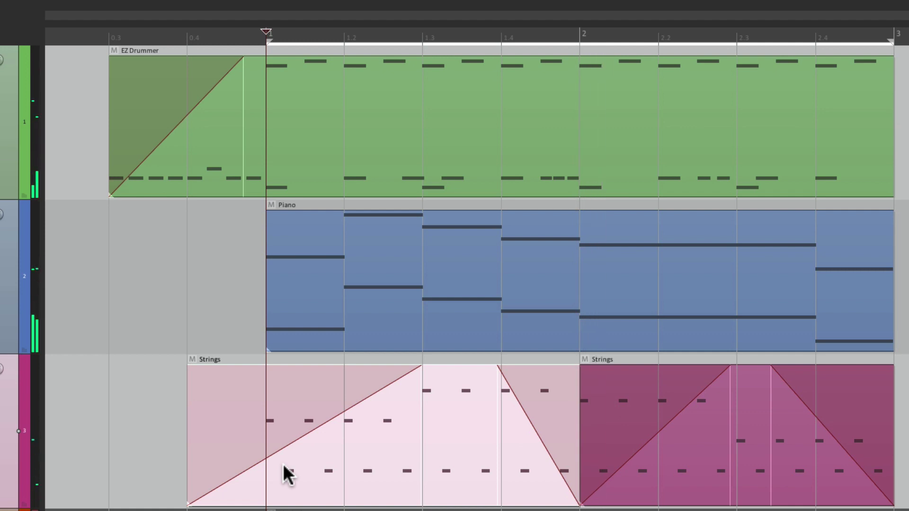
left_click_drag(188, 446, 110, 454)
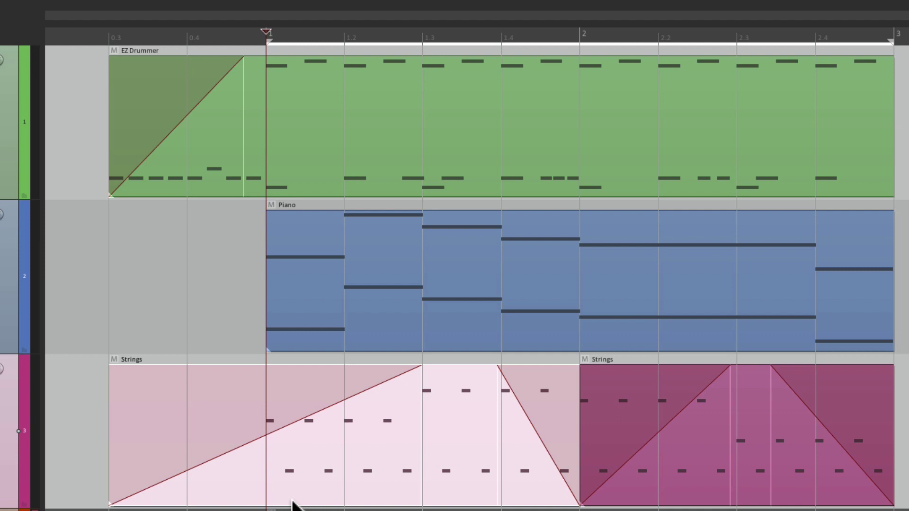
key("space")
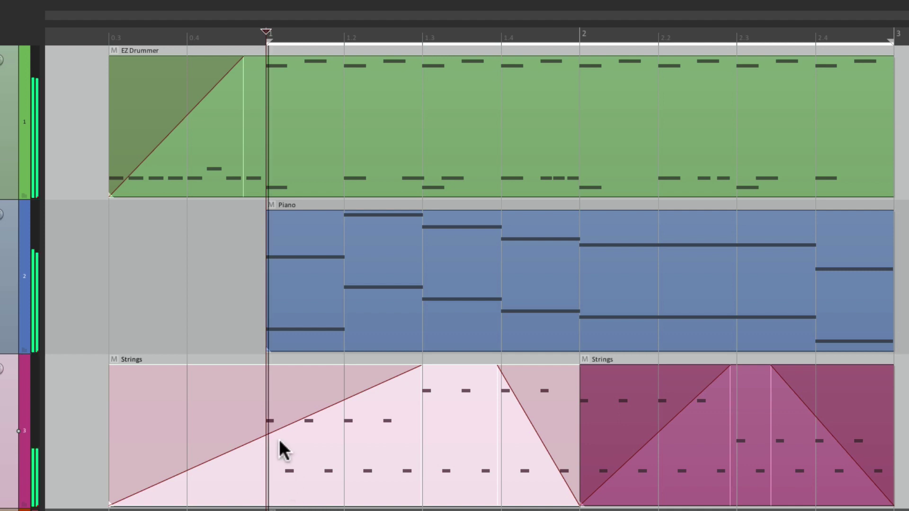
key("space")
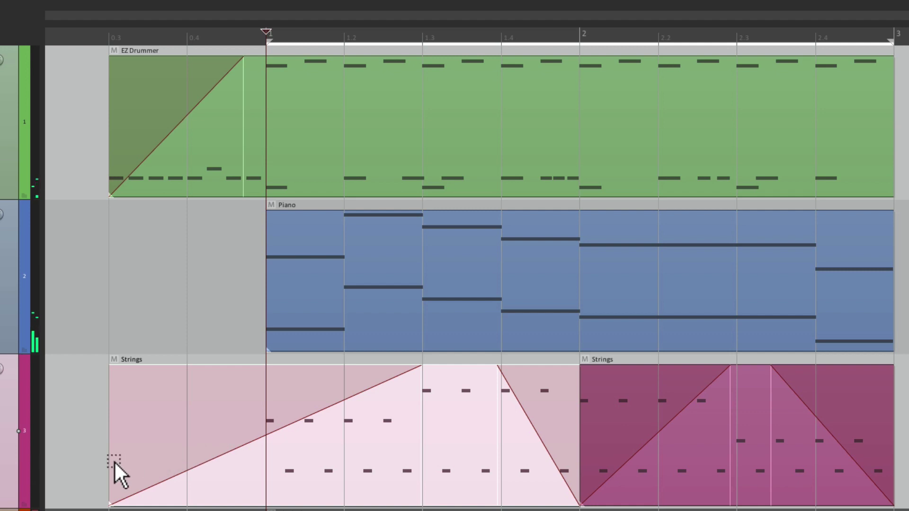
left_click_drag(114, 461, 189, 457)
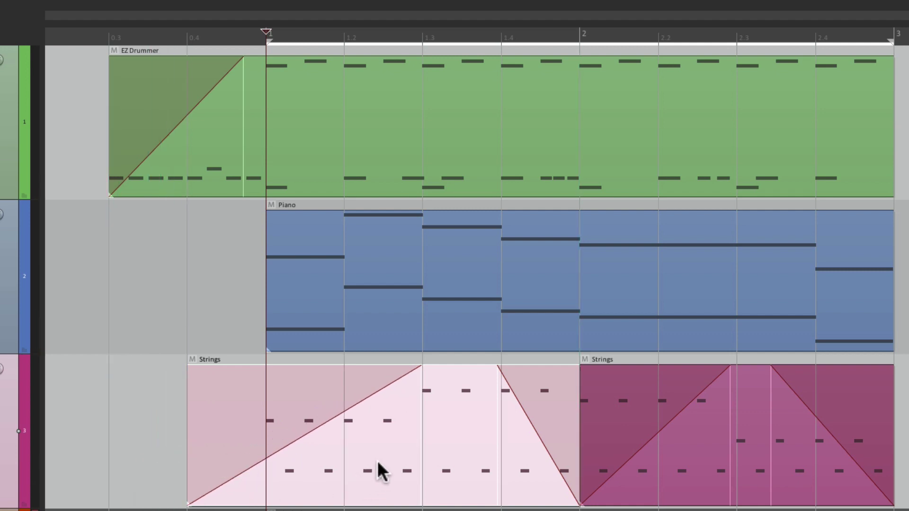
- Turn off source looping on the second Strings item
right_click(740, 416)
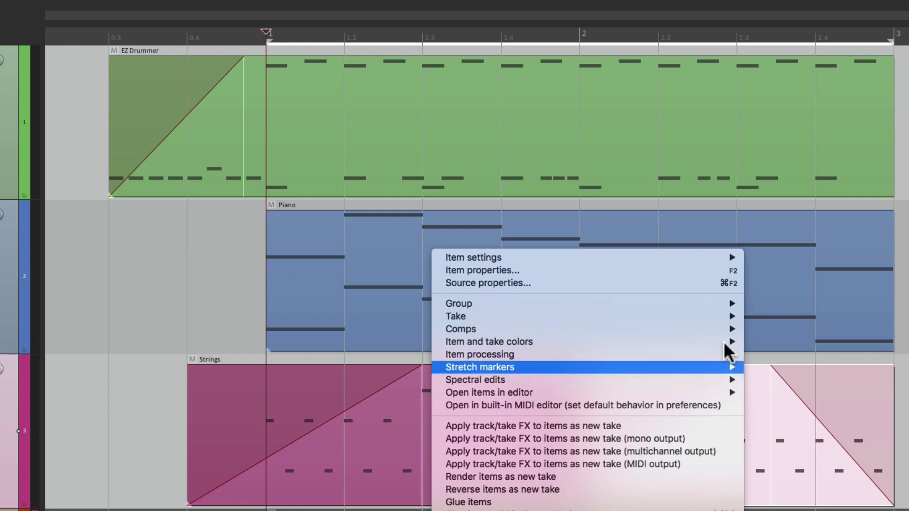
mouse_move(672, 256)
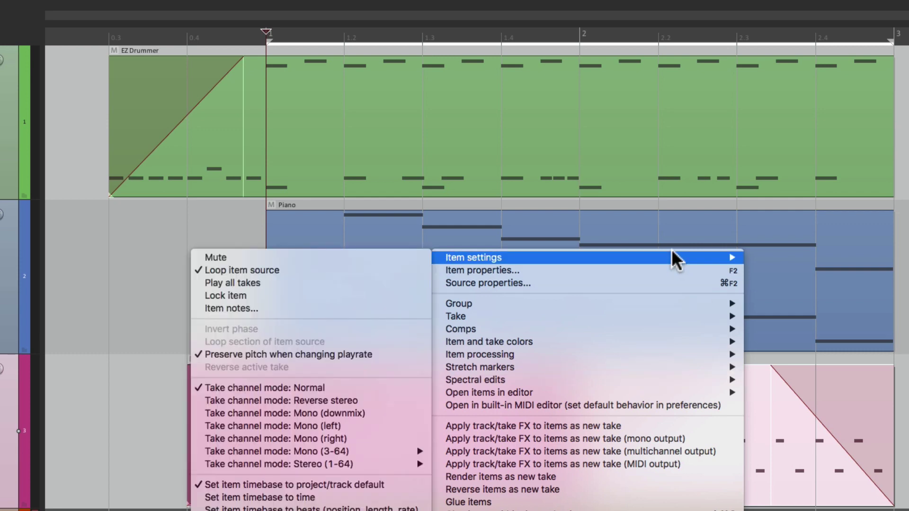
left_click(399, 273)
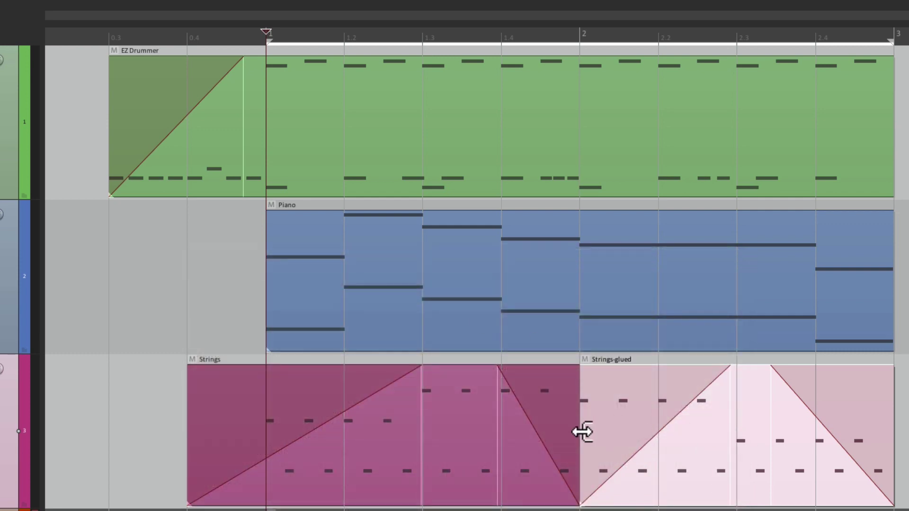
- Try extending Strings-glued earlier, undo it, and turn off trimming content behind edited items
left_click_drag(582, 431, 462, 438)
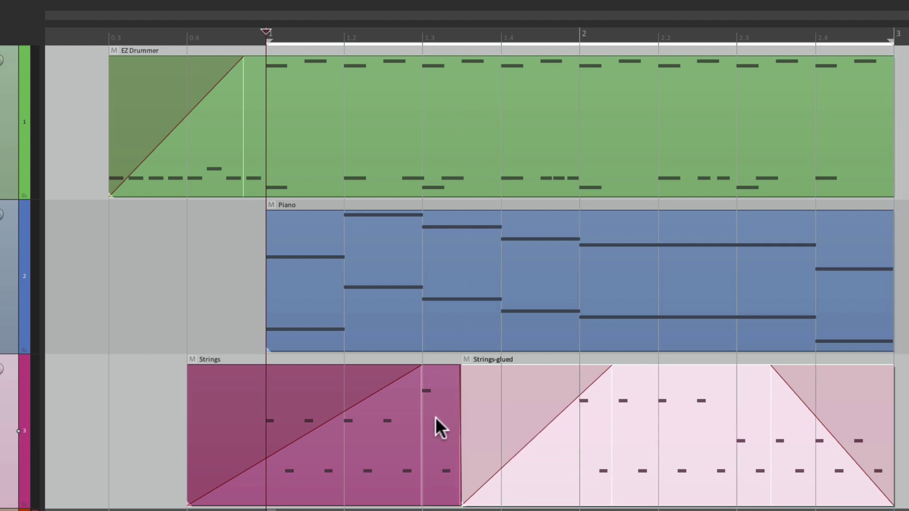
key("ctrl+z")
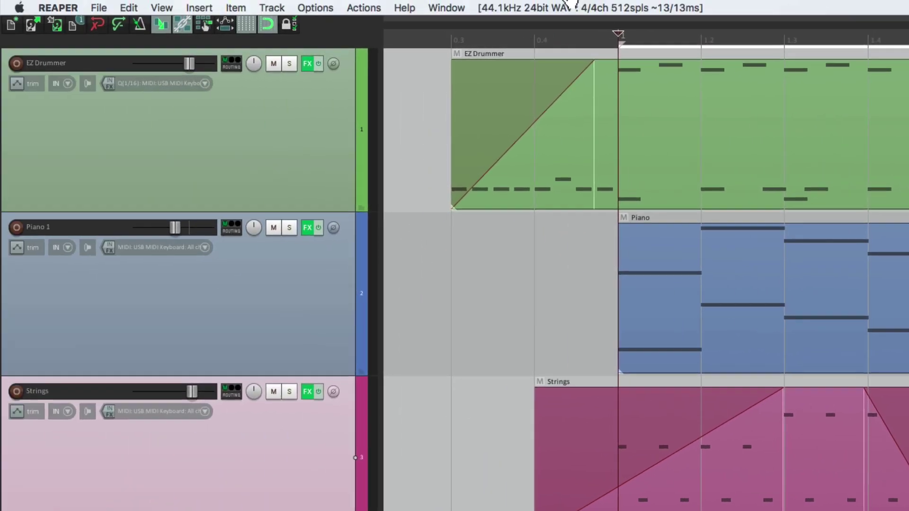
left_click(308, 9)
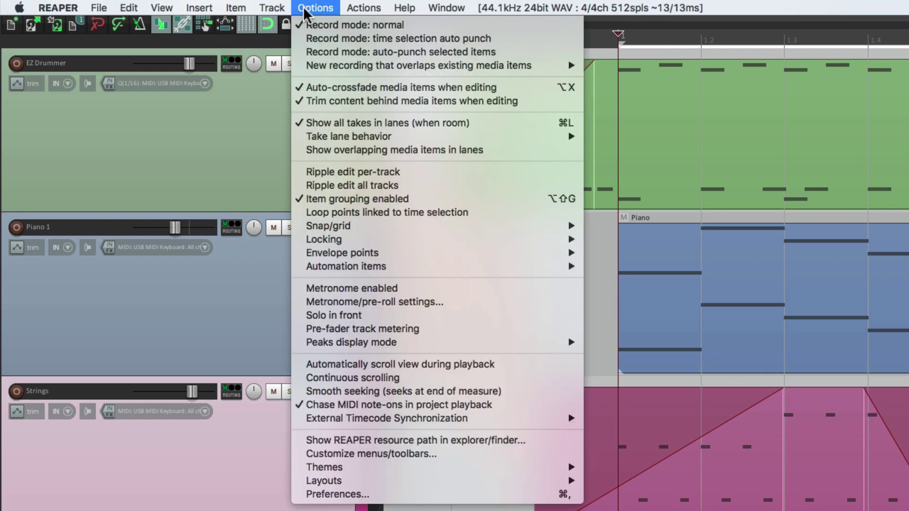
left_click(296, 102)
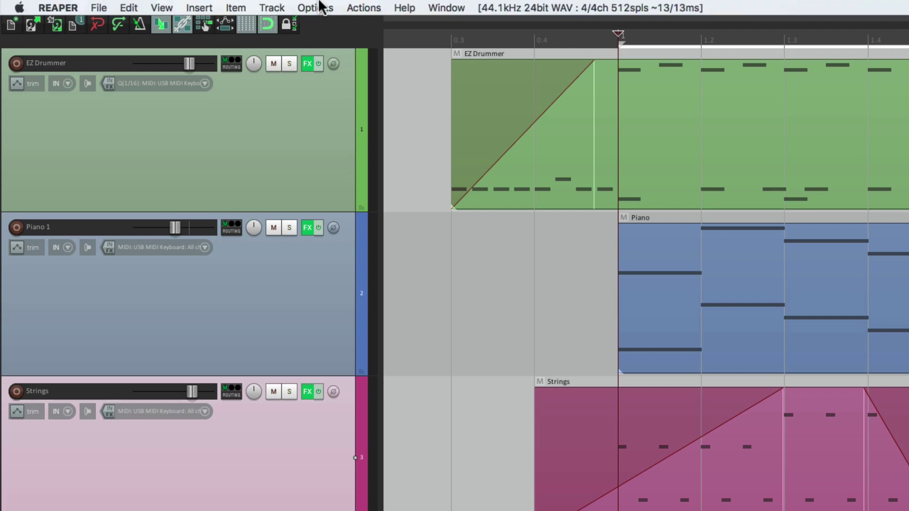
left_click(322, 7)
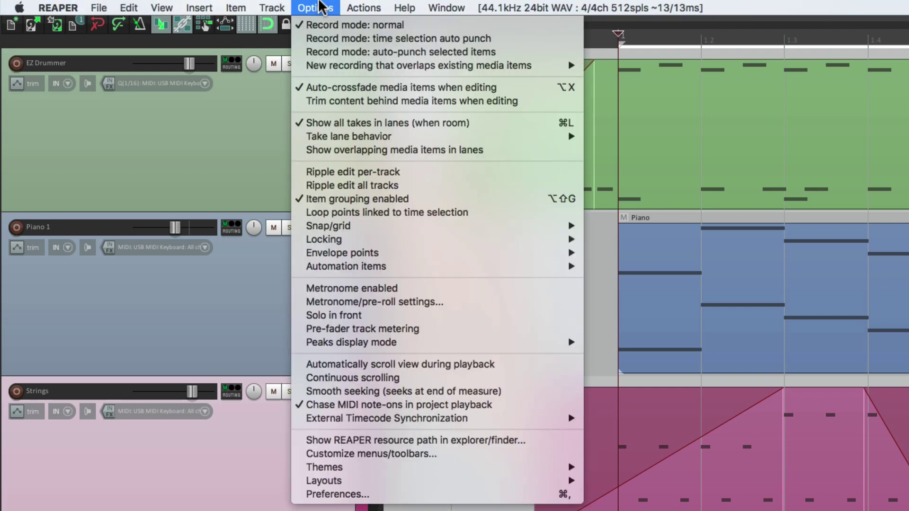
- Enable overlapping items in lanes, move Strings-glued's start to 1.4, and play it back
left_click(300, 151)
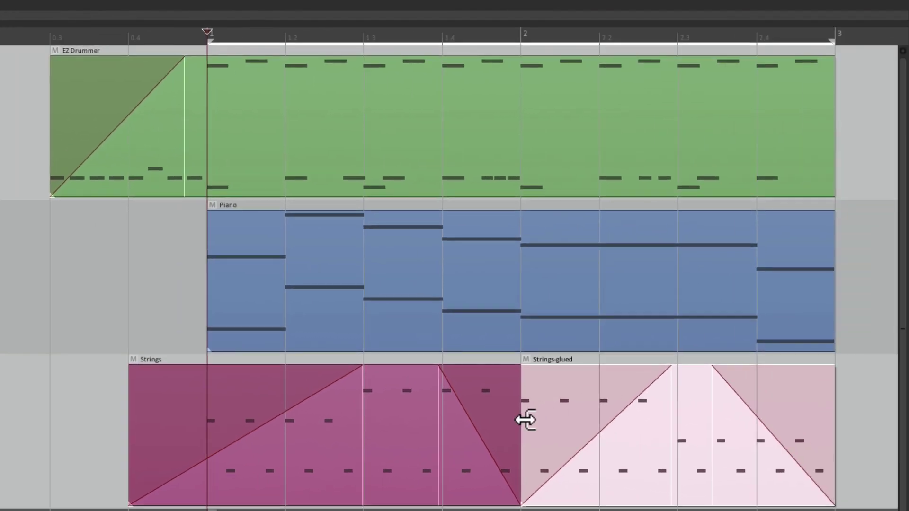
left_click_drag(525, 420, 371, 442)
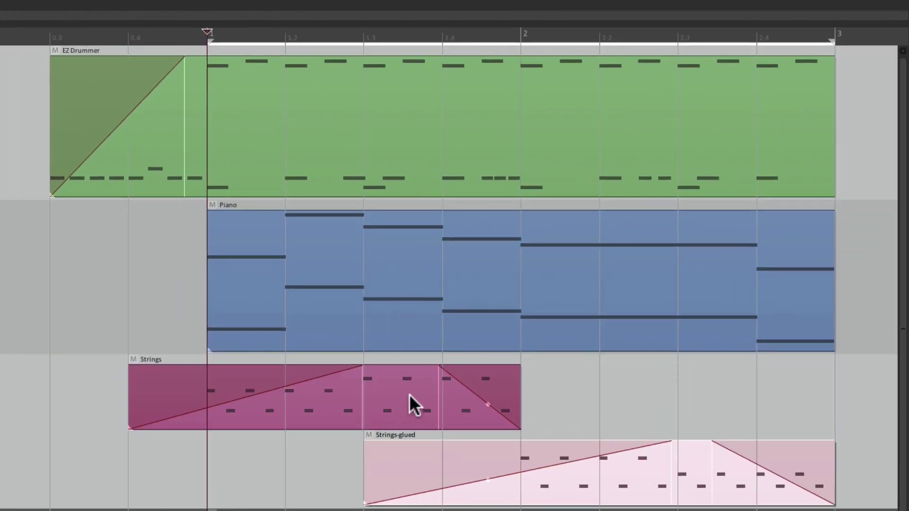
left_click_drag(367, 481, 440, 476)
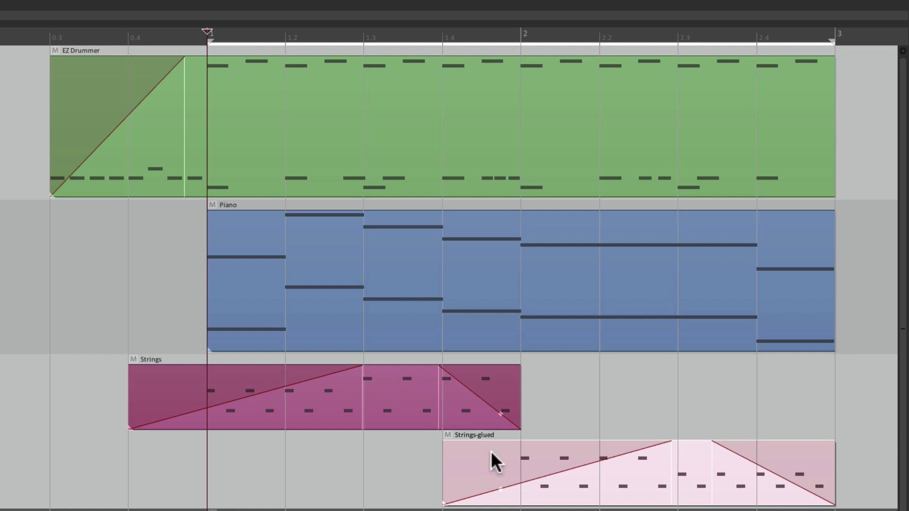
key("space")
- Extend Strings to about 2.2 and Strings-glued to about 3.2, then play from bar 1
left_click_drag(520, 397, 602, 397)
scroll(574, 448, "right", 5)
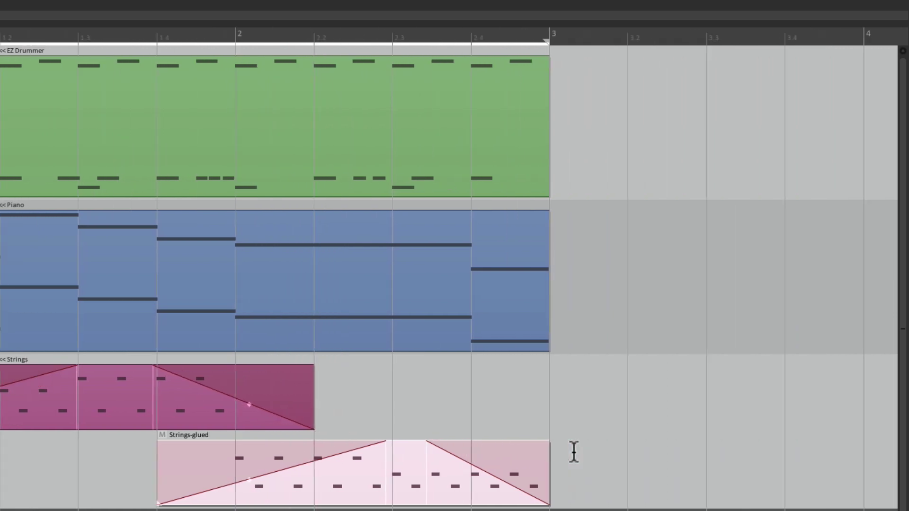
left_click_drag(550, 462, 628, 462)
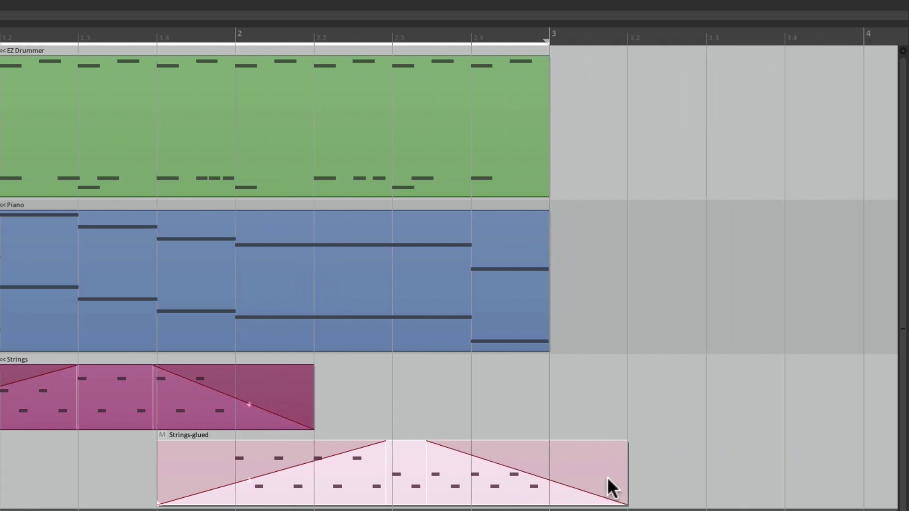
scroll(554, 486, "left", 5)
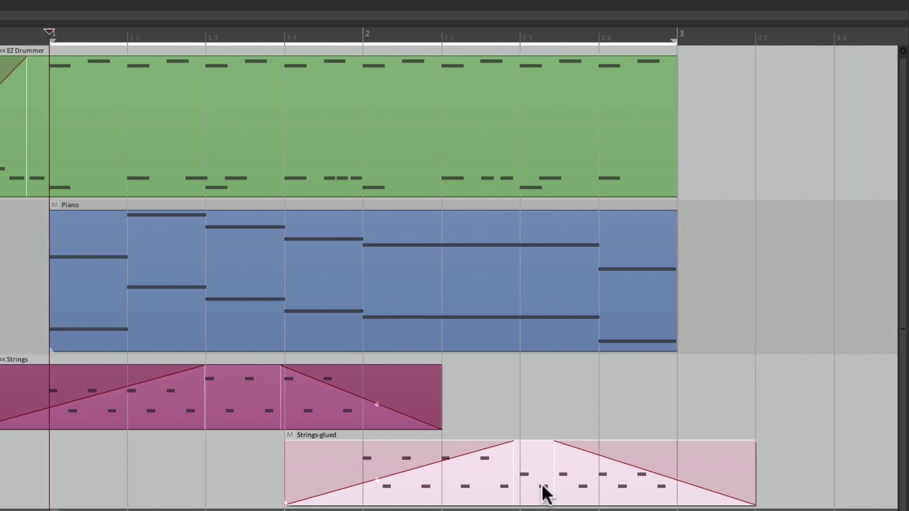
key("space")
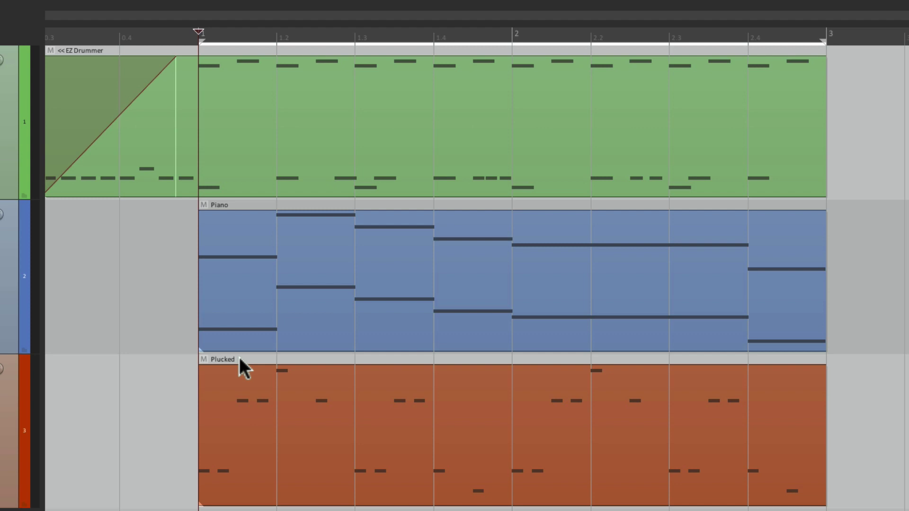
- Play the Plucked part and drag a fade-in and a fade-out onto the Plucked item
key("space")
left_click_drag(202, 374, 457, 374)
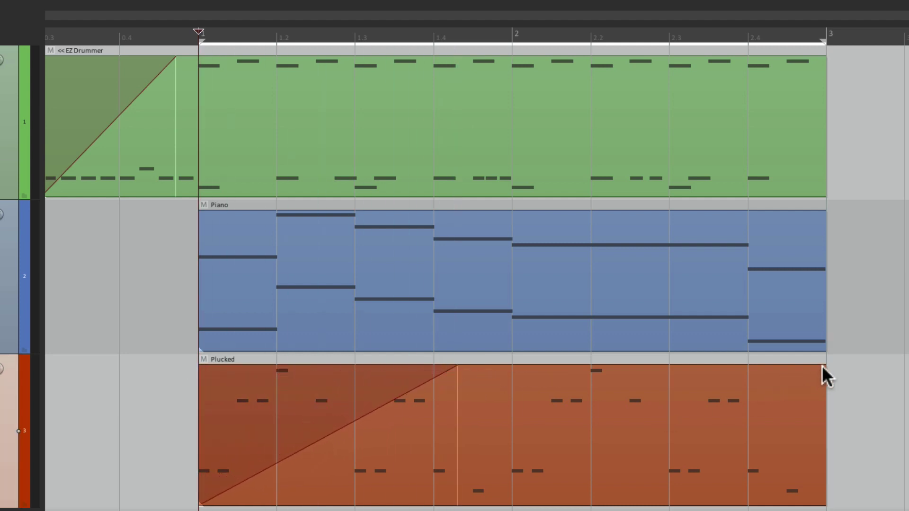
left_click_drag(824, 370, 548, 421)
- Replay, start the fade-out earlier and end the fade-in just past 1.4
key("space")
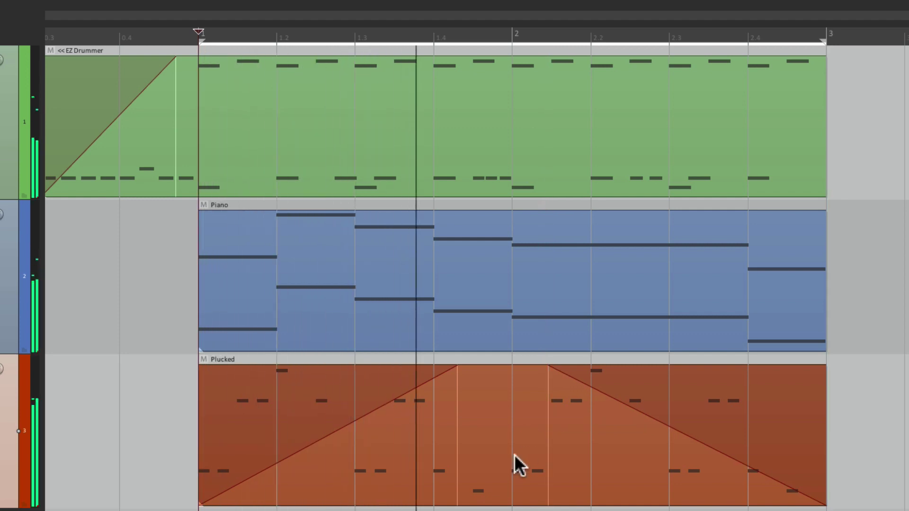
left_click_drag(544, 426, 509, 430)
left_click_drag(456, 409, 466, 407)
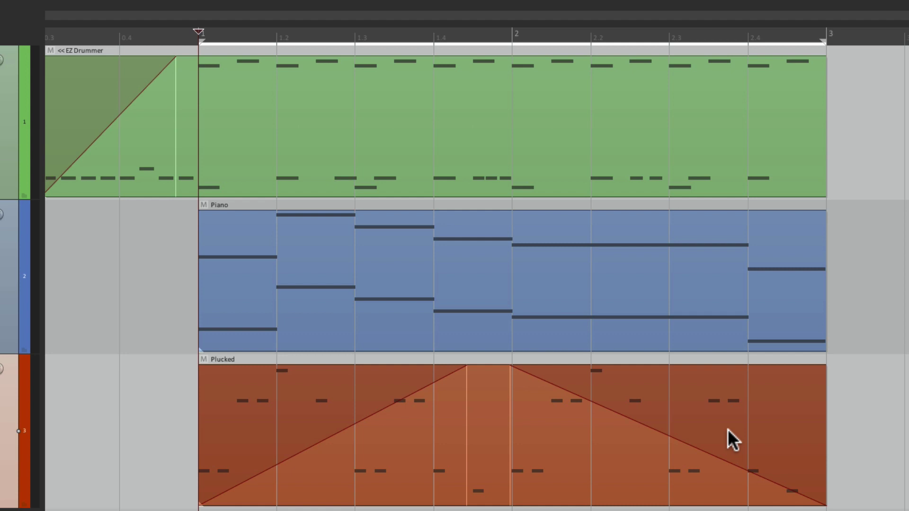
left_click_drag(728, 429, 728, 429)
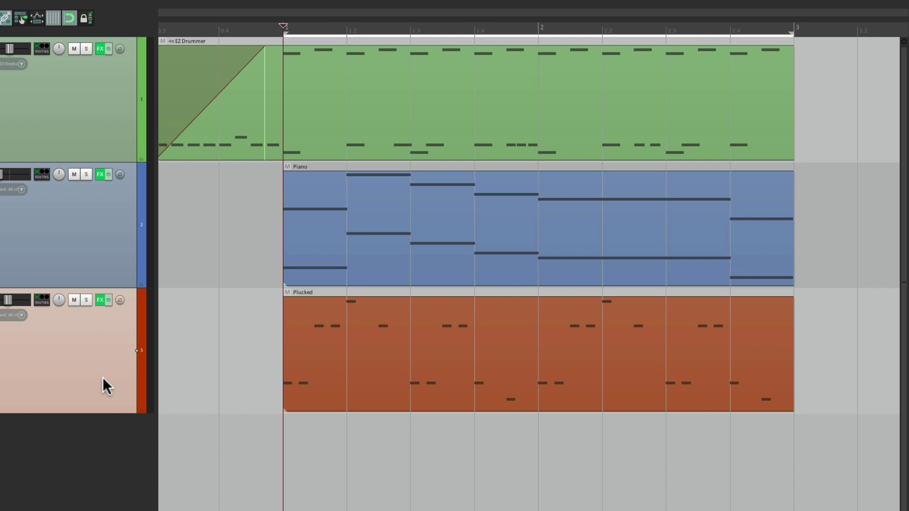
- Show the Plucked volume envelope, add points at bars 2 and 3, lower bars 1 and 3, and play
key("v")
left_click(793, 463)
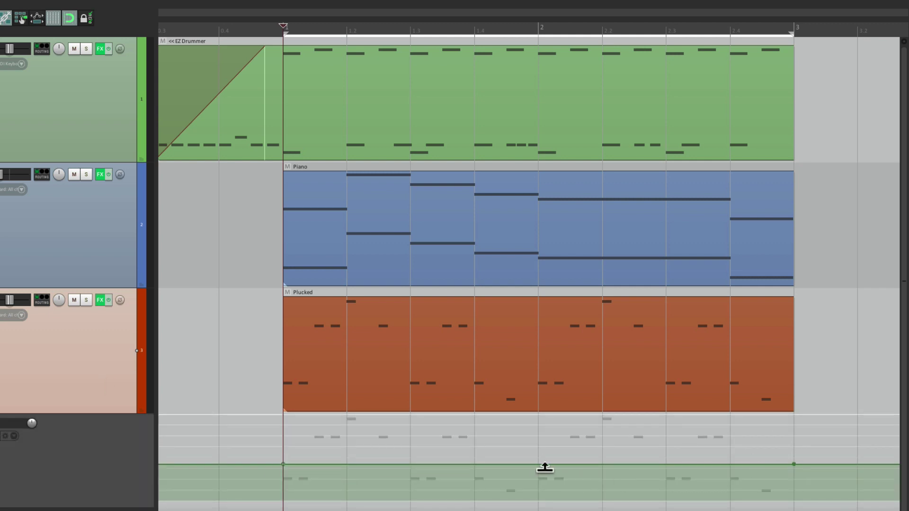
left_click(538, 465)
left_click_drag(283, 465, 283, 499)
left_click_drag(794, 464, 794, 499)
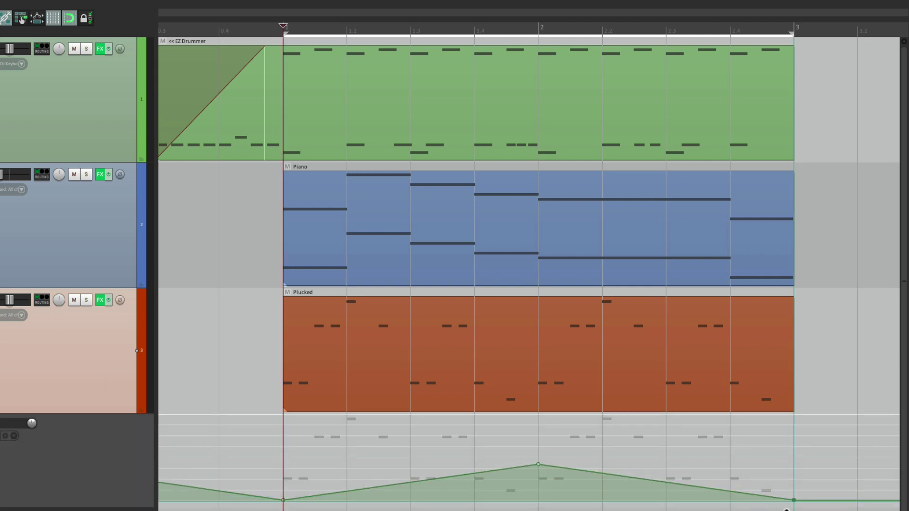
key("space")
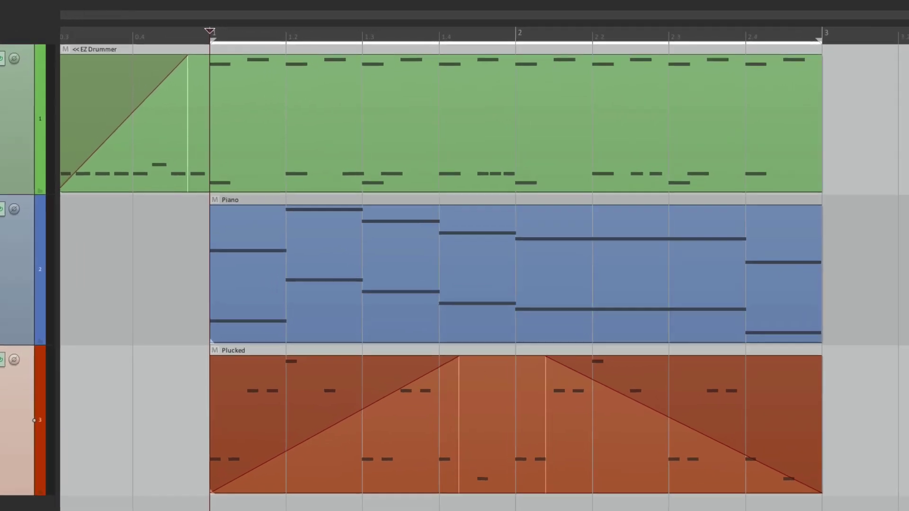
- Play the faded Plucked item, then stop playback and return to start
key("space")
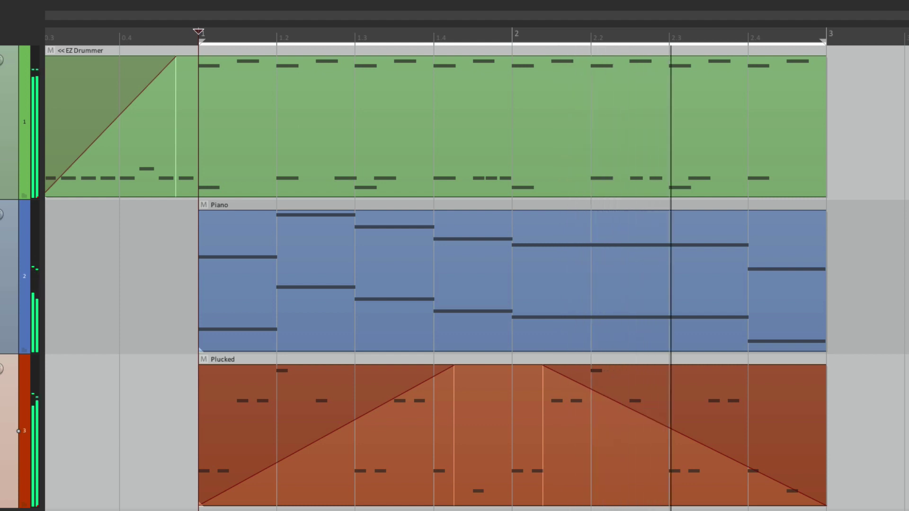
key("space")
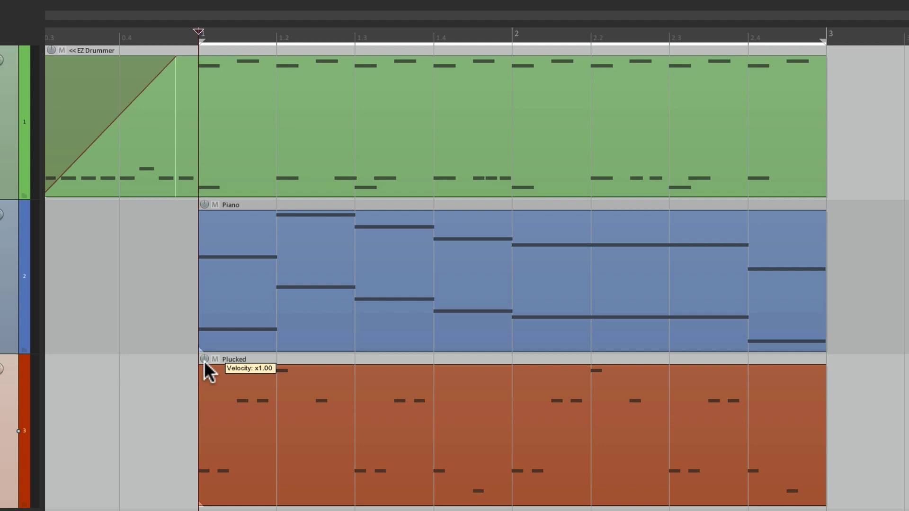
- In Preferences > Appearance > Media, set Item volume control to 'Handle: +0dB is top of item'
key("super+comma")
scroll(86, 215, "down", 1)
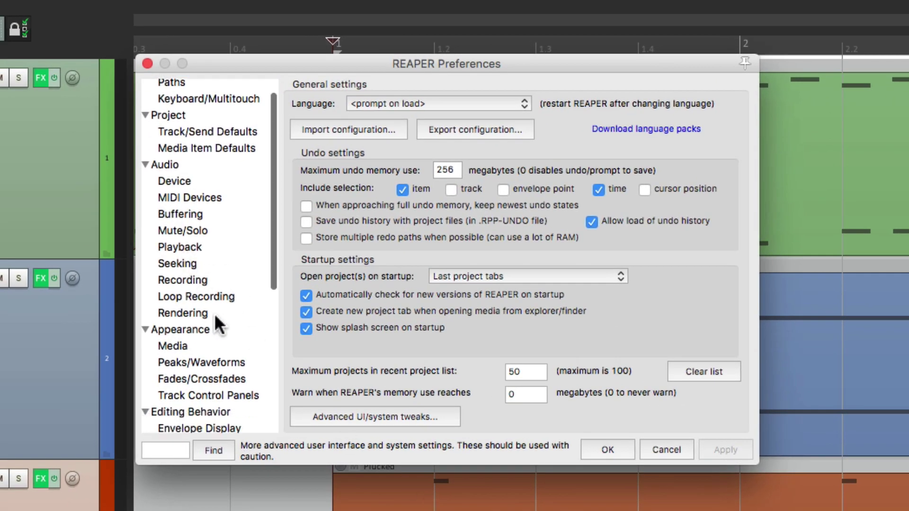
left_click(220, 344)
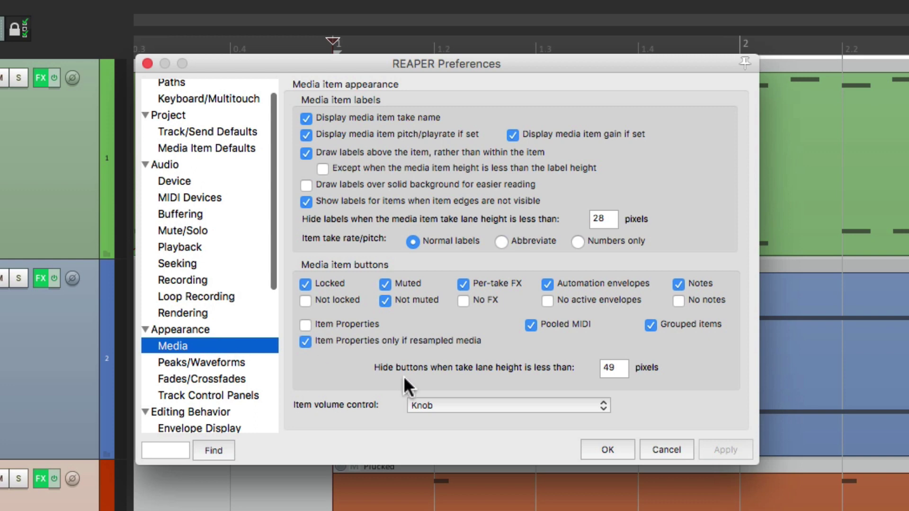
left_click(453, 404)
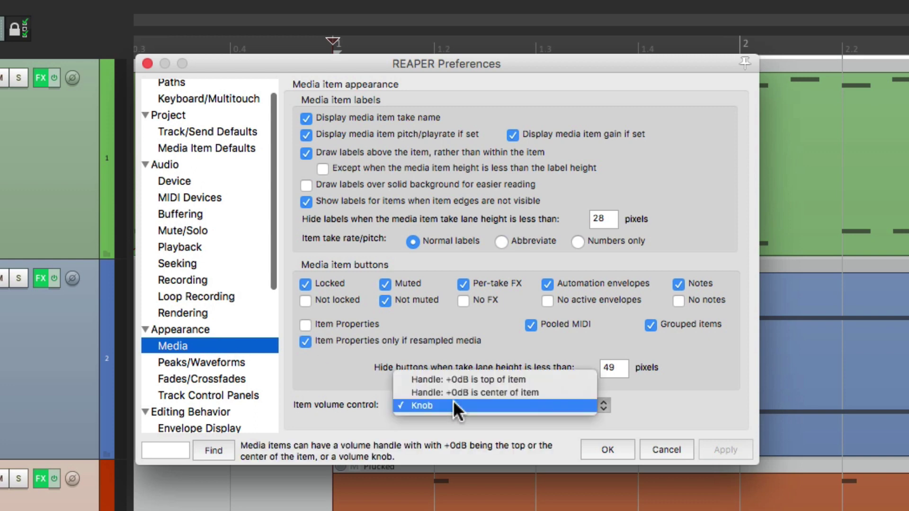
left_click(495, 379)
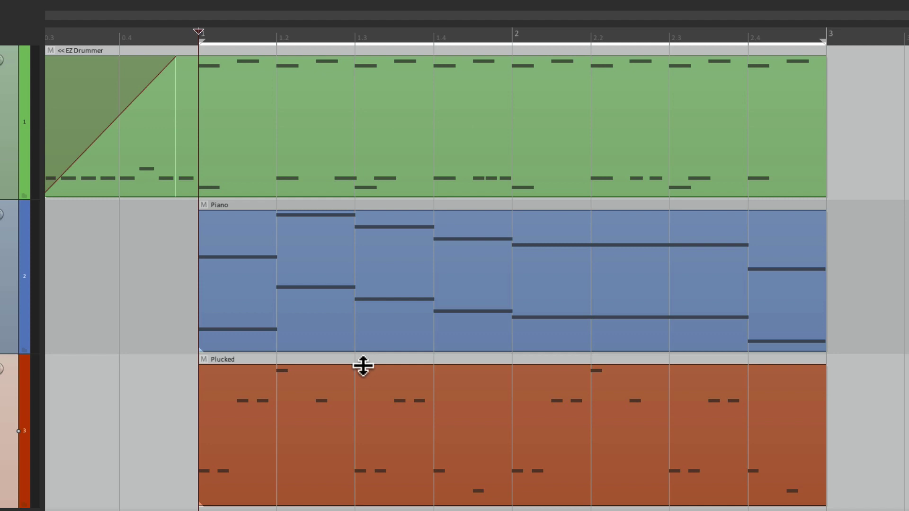
left_click_drag(363, 365, 367, 411)
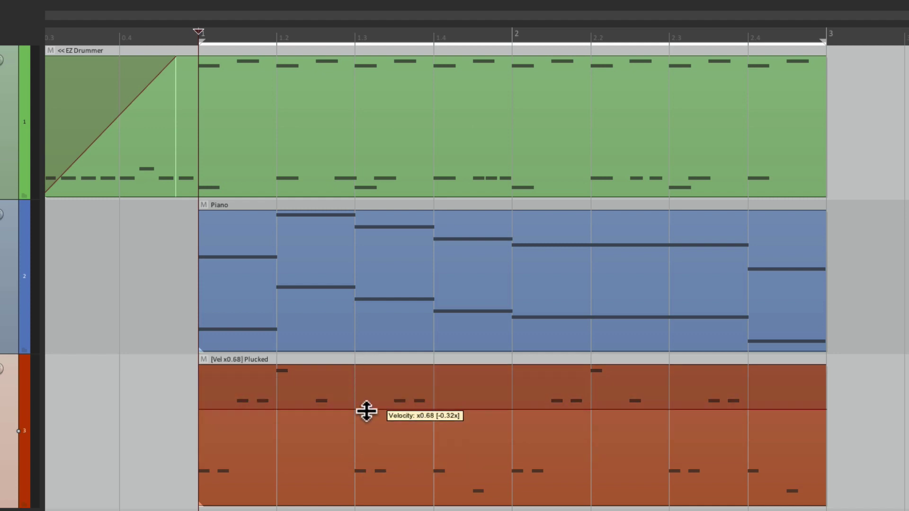
left_click_drag(367, 411, 363, 352)
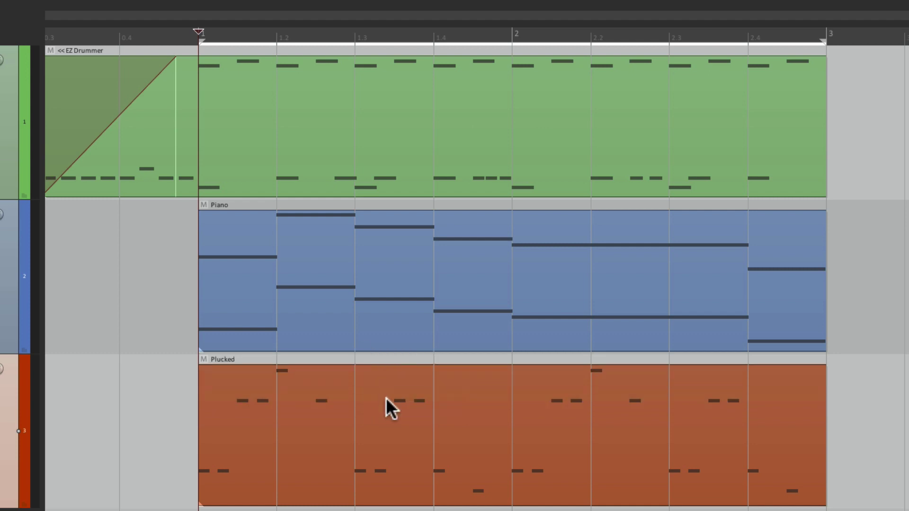
key("space")
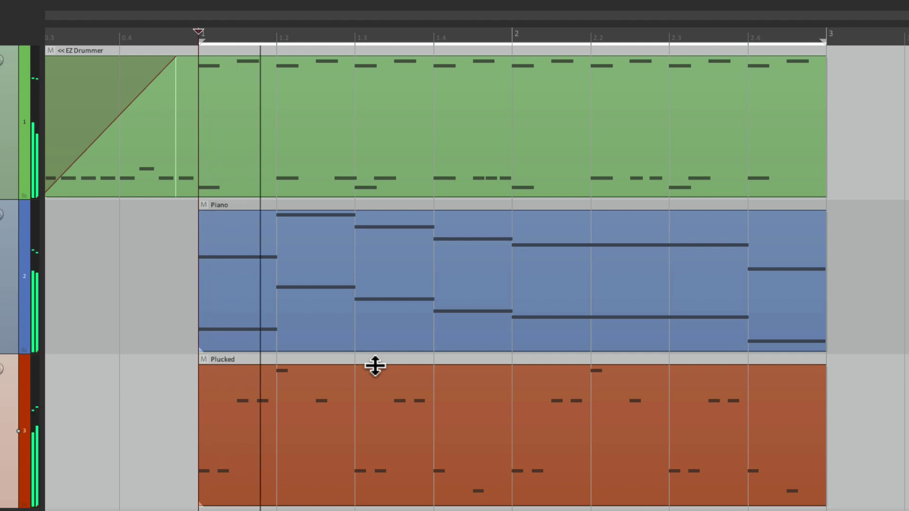
mouse_move(375, 365)
left_mouse_down()
mouse_move(381, 481)
mouse_move(391, 382)
mouse_move(389, 487)
mouse_move(389, 356)
left_mouse_up()
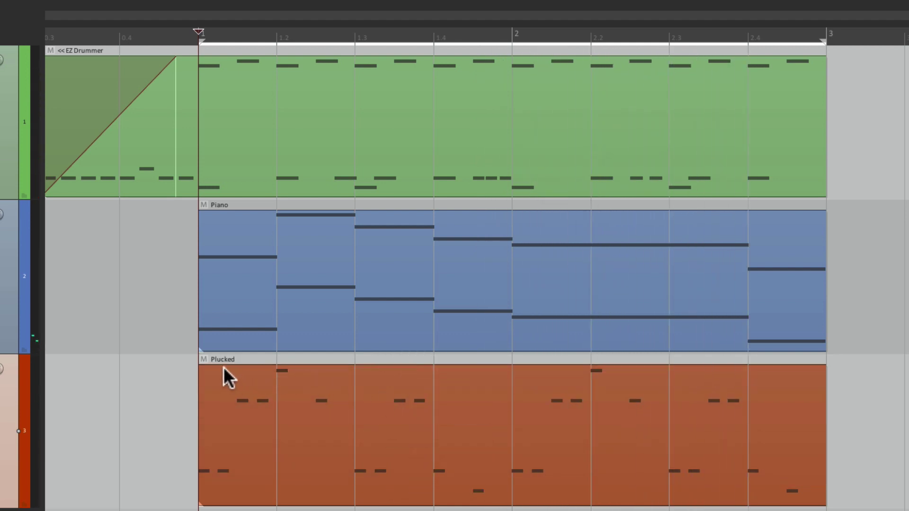
- Add a fade-in to just past 1.4 and a fade-out from before bar 2, then play from 0.3
left_click_drag(203, 369, 454, 365)
left_click_drag(822, 368, 489, 412)
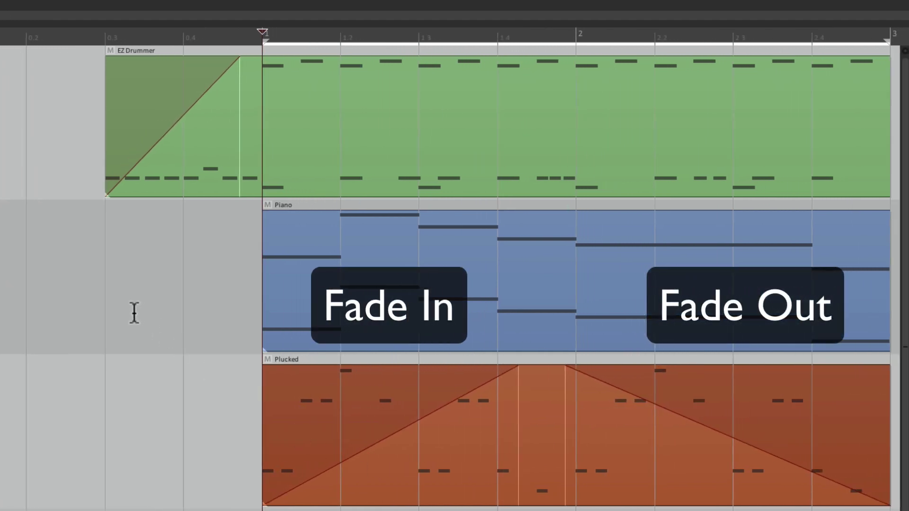
left_click(114, 328)
key("space")
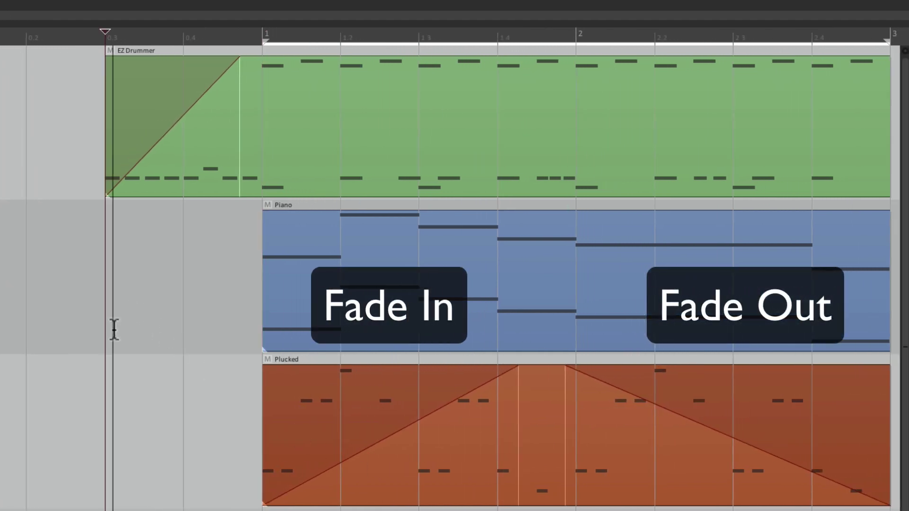